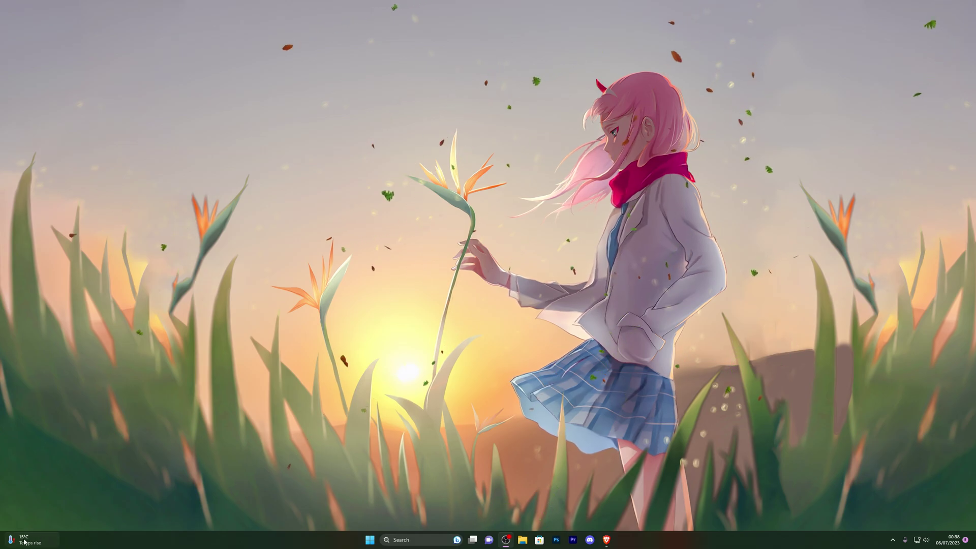
Open the Virus & threat protection settings in Windows Security, check the real-time protection setting, and close the window
{"action": "key", "text": "super"}
{"action": "type", "text": "v"}
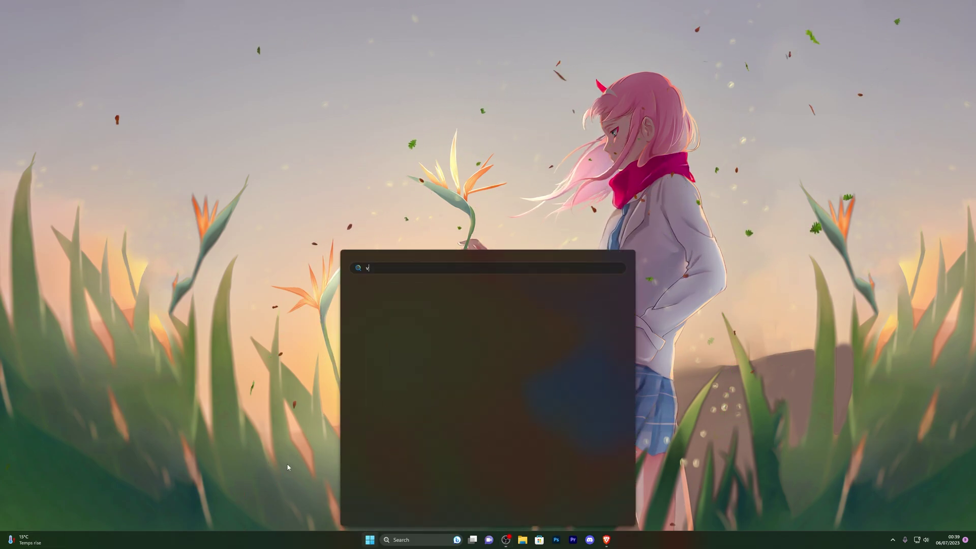
{"action": "type", "text": "irus"}
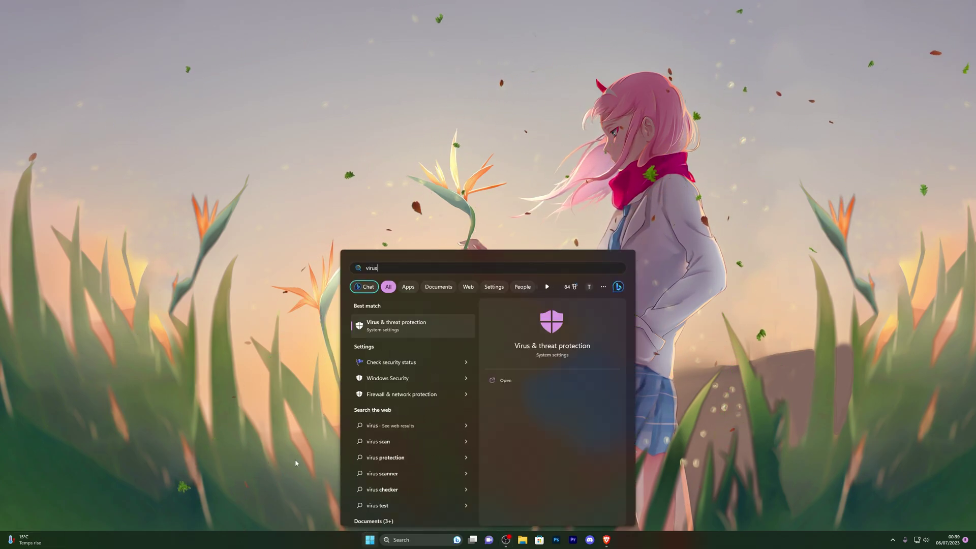
{"action": "left_click", "coordinate": [391, 327]}
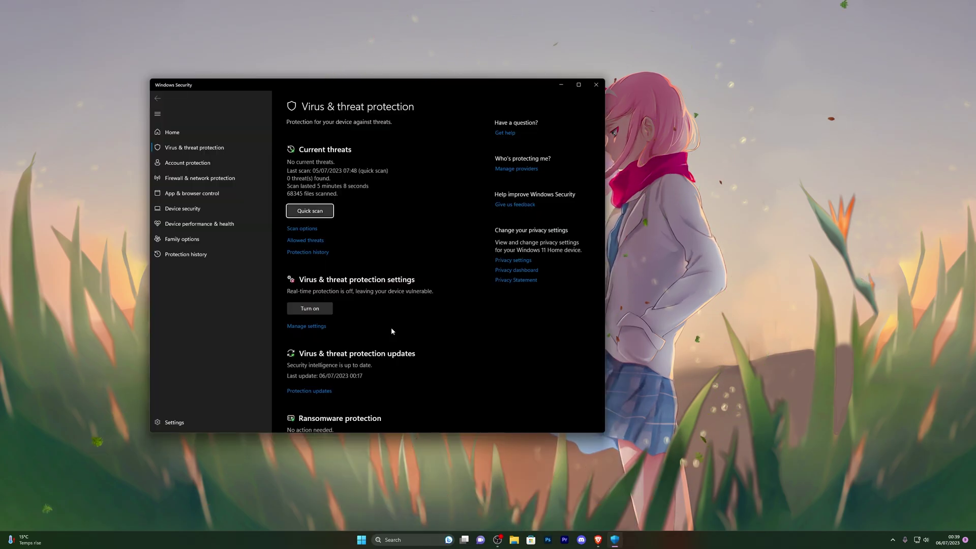
{"action": "left_click", "coordinate": [301, 327]}
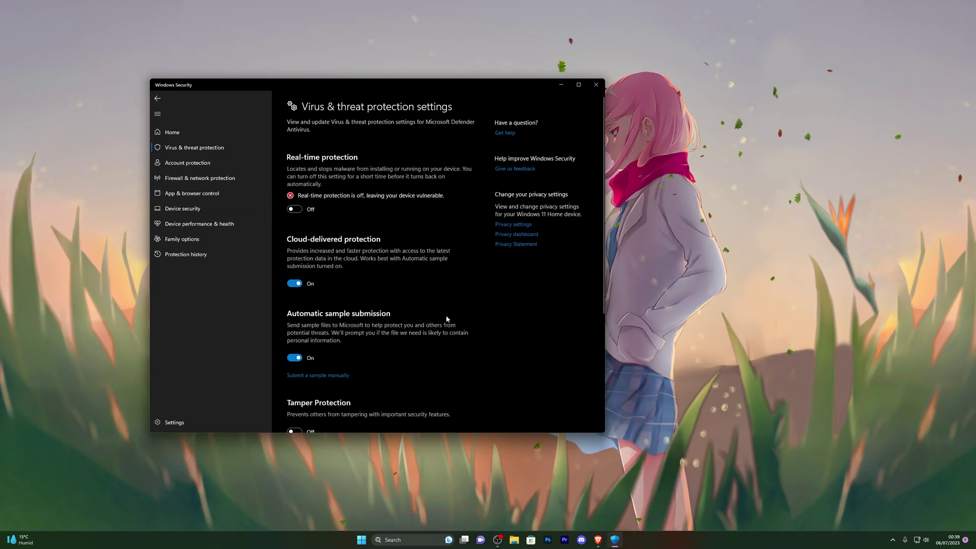
{"action": "left_click", "coordinate": [597, 84]}
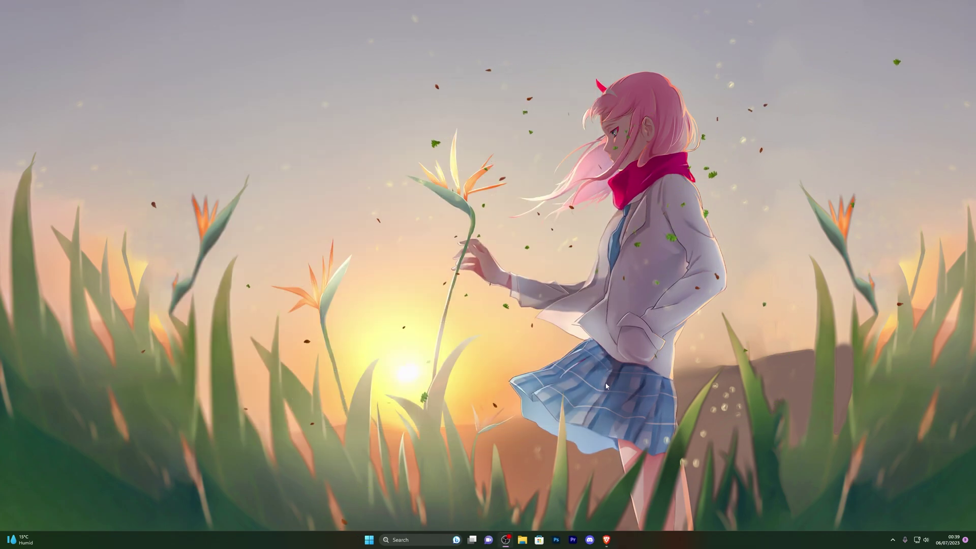
Switch to Brave, follow the executor download link to the Filedm page, and save Electron executor_93560 to the Desktop
{"action": "left_click", "coordinate": [606, 540]}
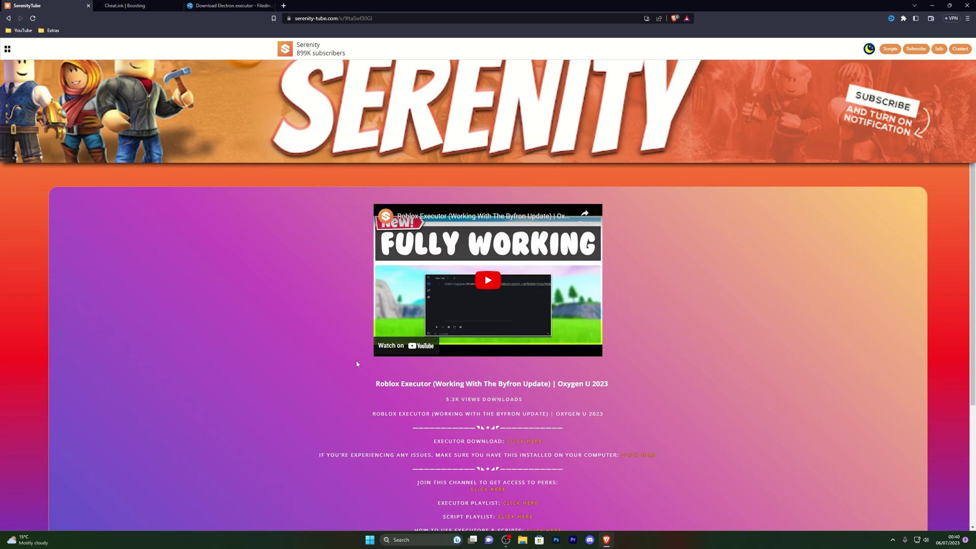
{"action": "left_click", "coordinate": [525, 442]}
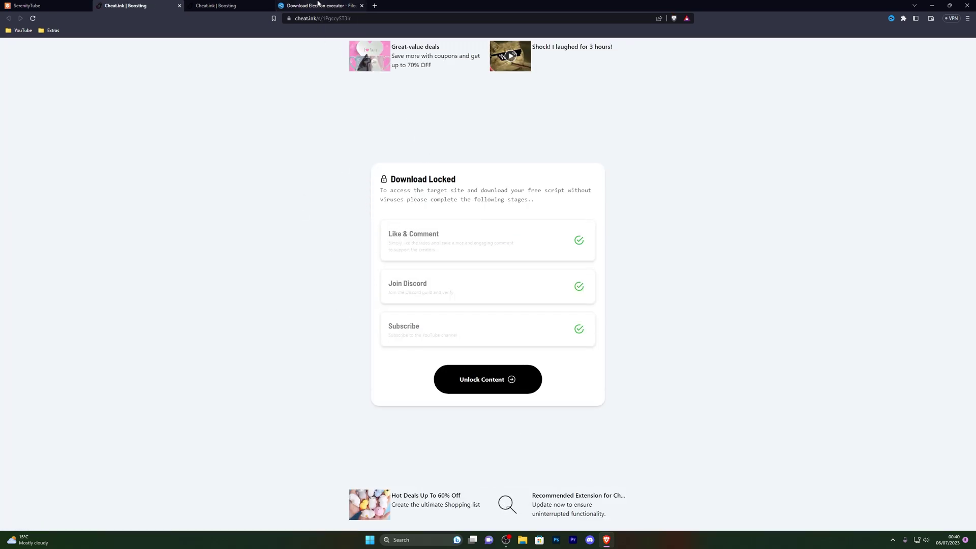
{"action": "left_click", "coordinate": [329, 6]}
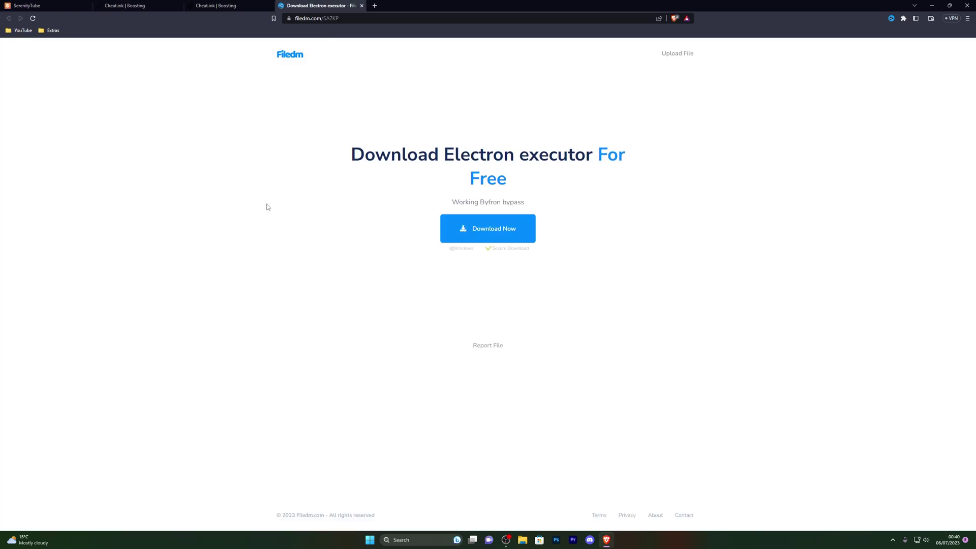
{"action": "left_click", "coordinate": [492, 232]}
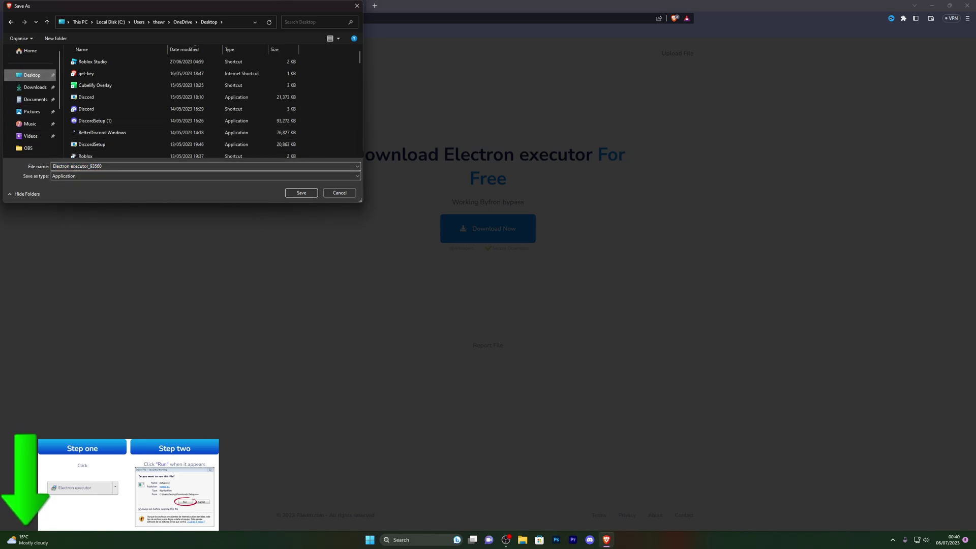
{"action": "left_click", "coordinate": [297, 193]}
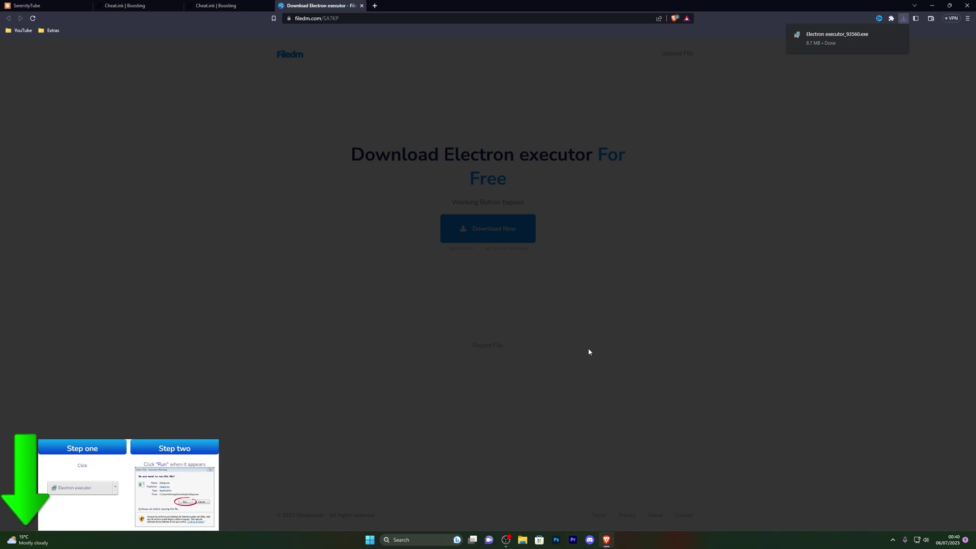
Run the downloaded Electron executor installer from the desktop, accepting the Opera offer and declining FreeVPN and PDF Suite 2021
{"action": "key", "text": "ctrl+j"}
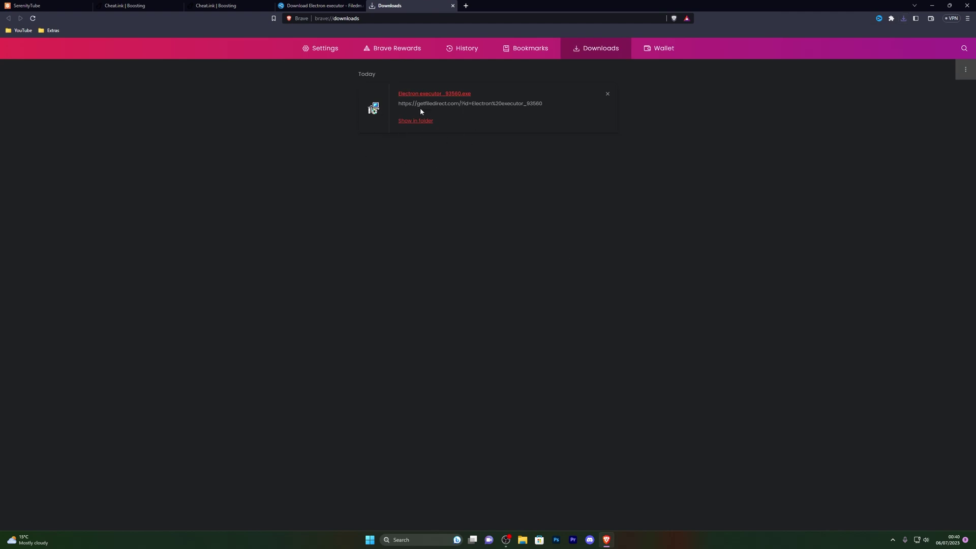
{"action": "key", "text": "super+d"}
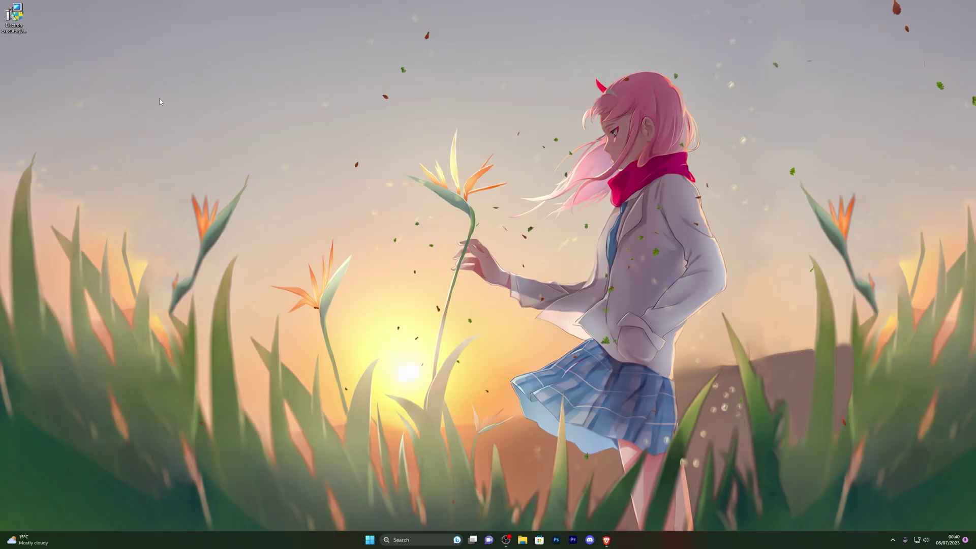
{"action": "double_click", "coordinate": [15, 17]}
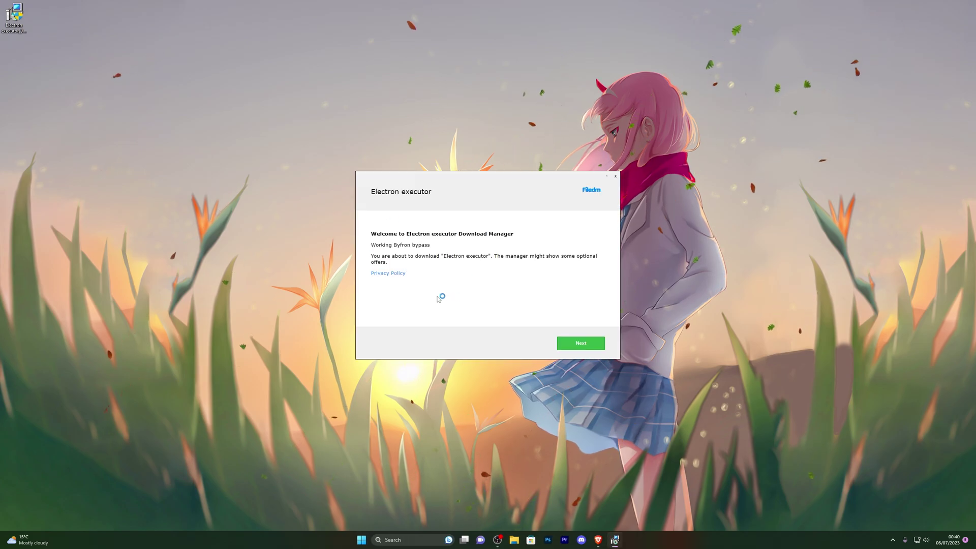
{"action": "left_click", "coordinate": [577, 343]}
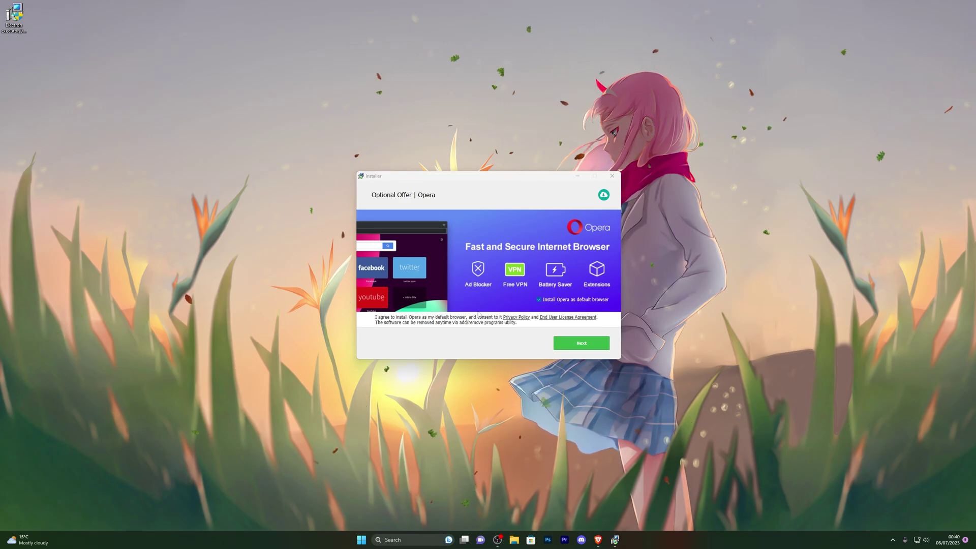
{"action": "left_click", "coordinate": [572, 350]}
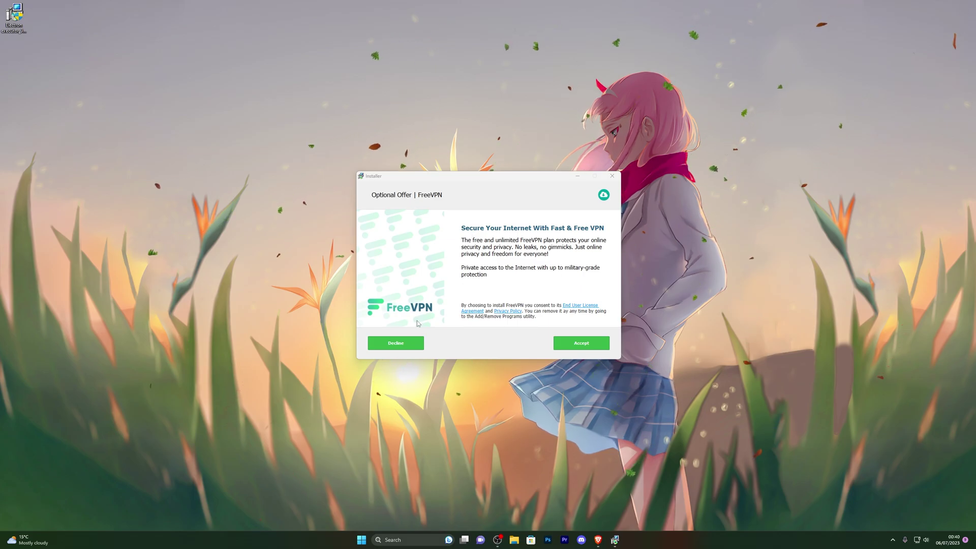
{"action": "left_click", "coordinate": [396, 344]}
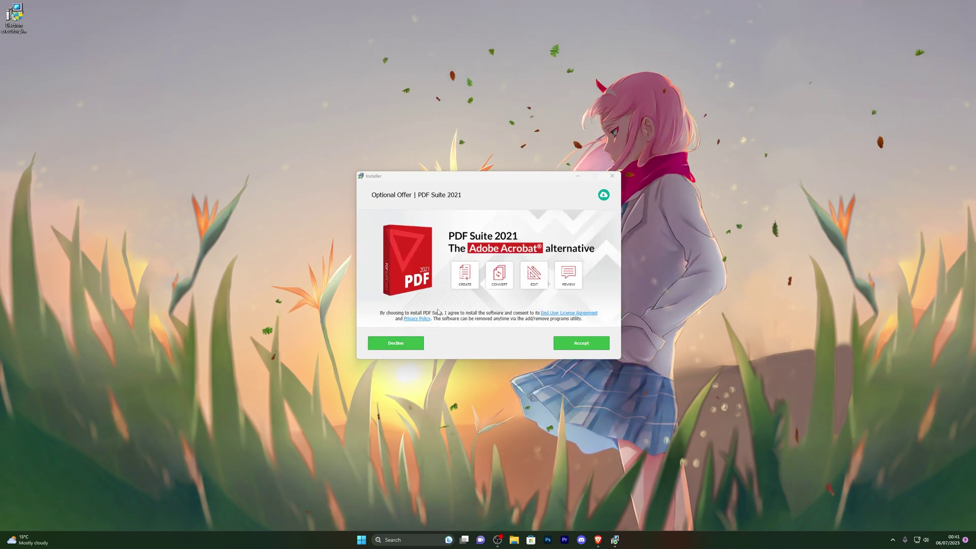
{"action": "left_click", "coordinate": [396, 344]}
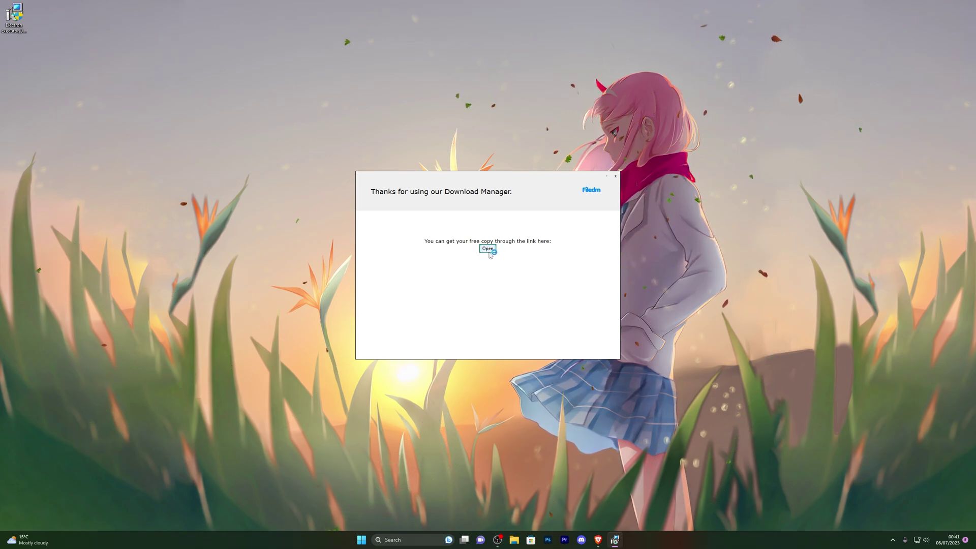
{"action": "left_click", "coordinate": [487, 249]}
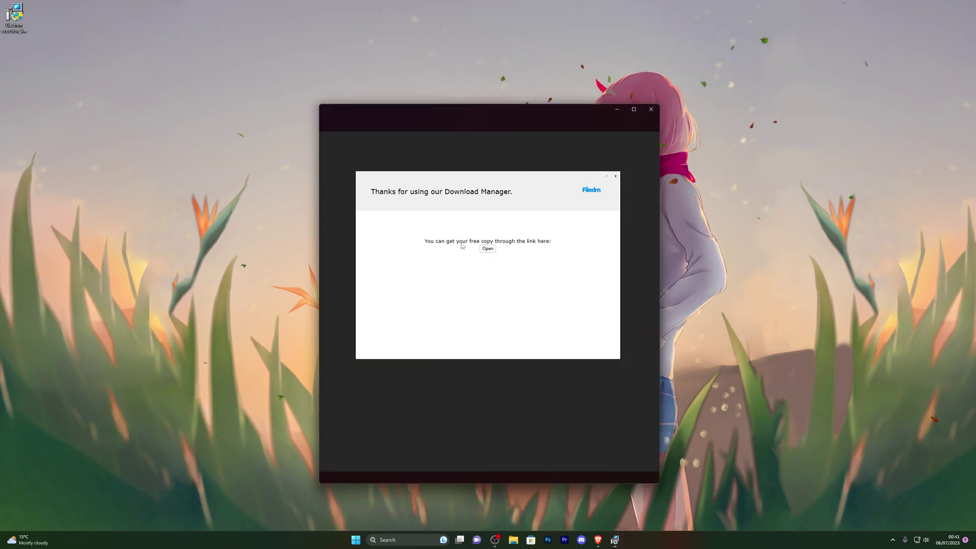
{"action": "key", "text": "ctrl+a"}
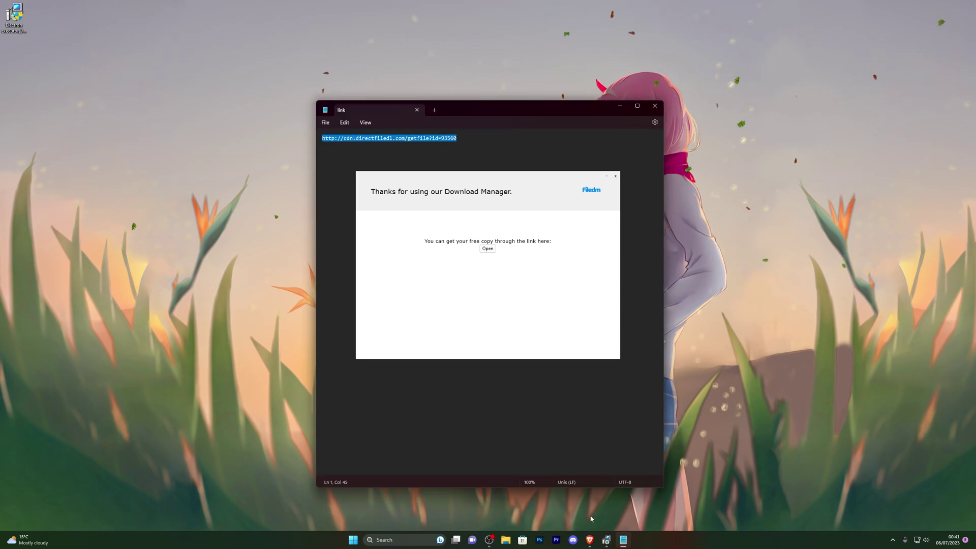
{"action": "left_click", "coordinate": [589, 540]}
{"action": "left_click", "coordinate": [409, 19]}
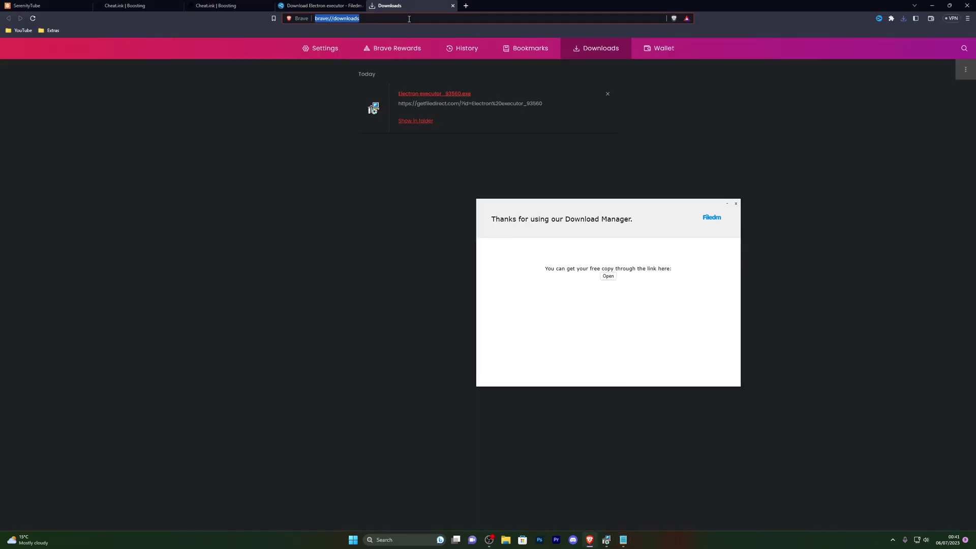
{"action": "type", "text": "https://cdn.directfiledl.com/getfile?id=93560"}
{"action": "key", "text": "Return"}
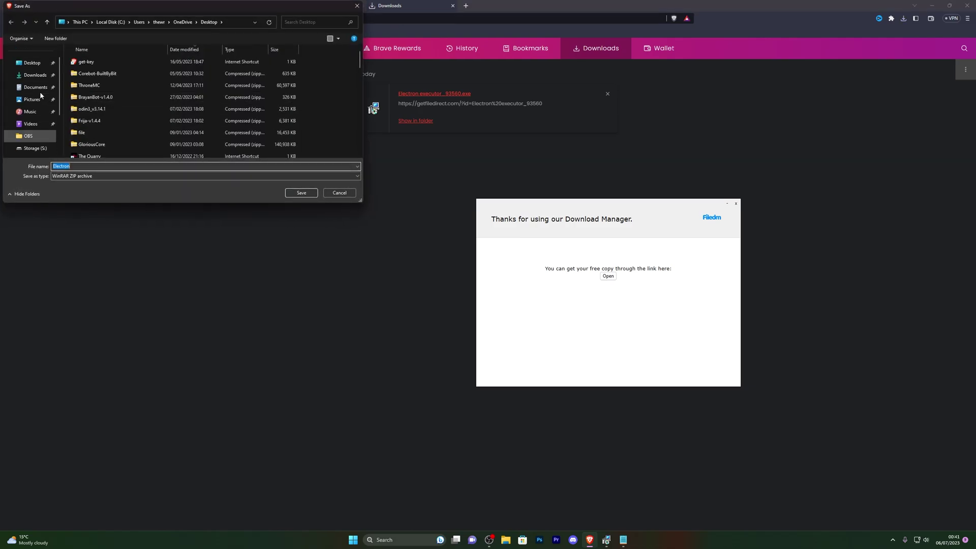
{"action": "left_click", "coordinate": [32, 74]}
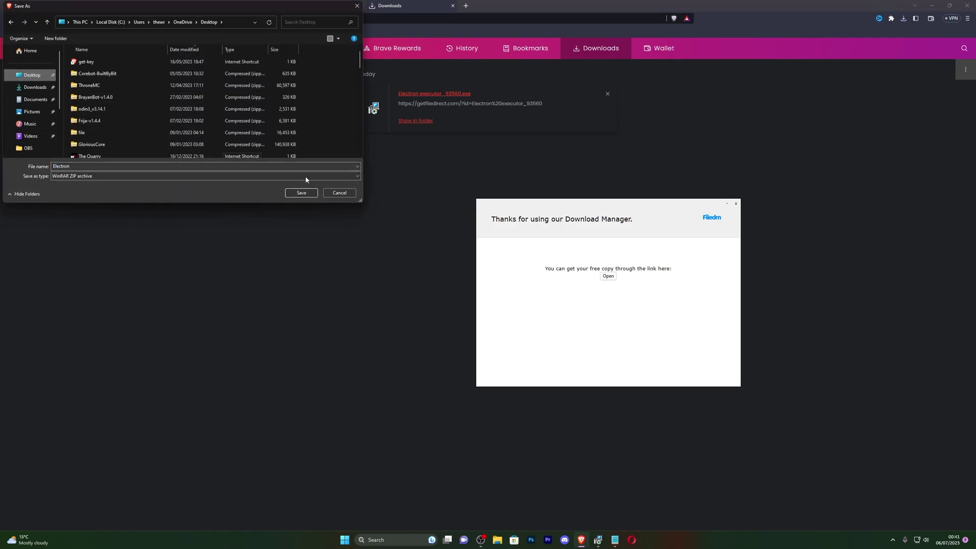
{"action": "left_click", "coordinate": [301, 193]}
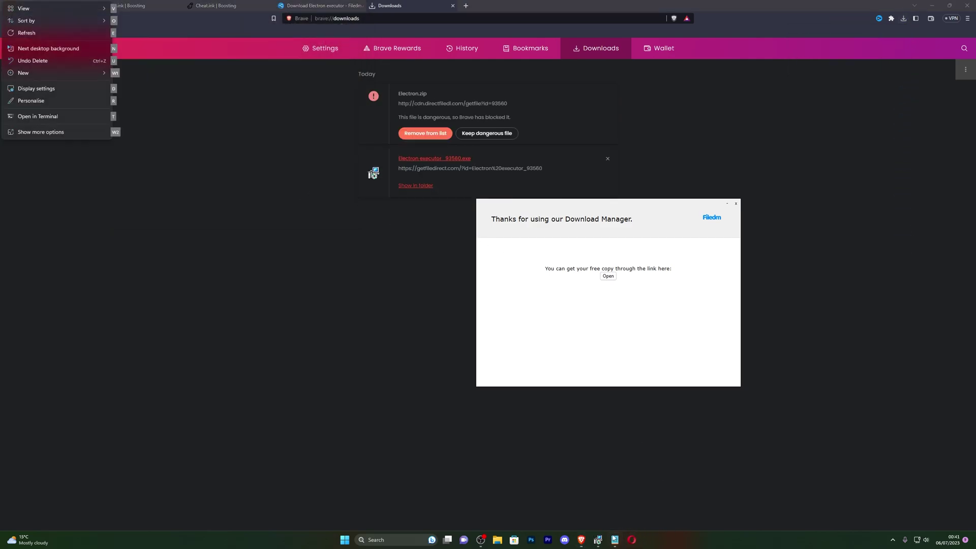
Remove Electron executor_93560.exe from Brave's downloads list and keep the blocked Electron.zip anyway
{"action": "left_click", "coordinate": [607, 159]}
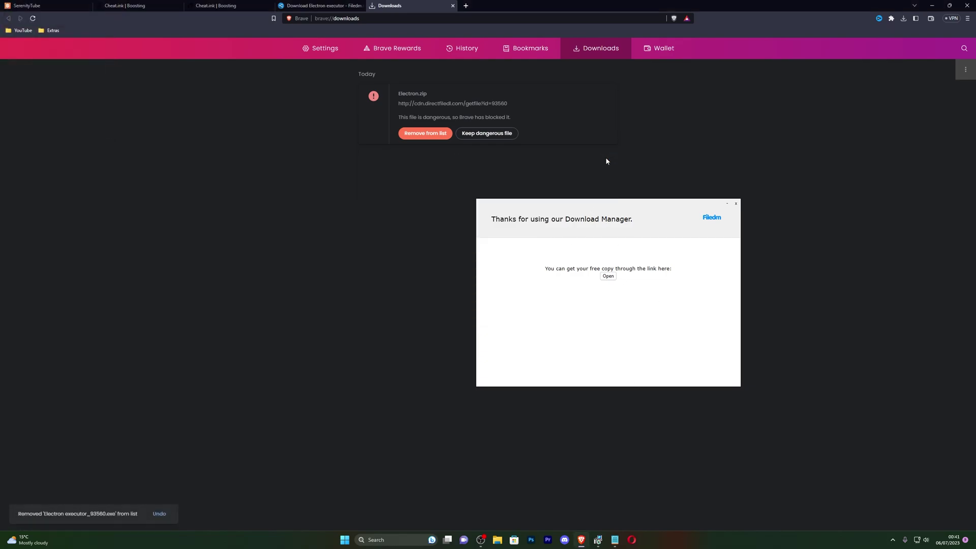
{"action": "left_click_drag", "start_coordinate": [676, 209], "coordinate": [508, 206]}
{"action": "left_click", "coordinate": [545, 278]}
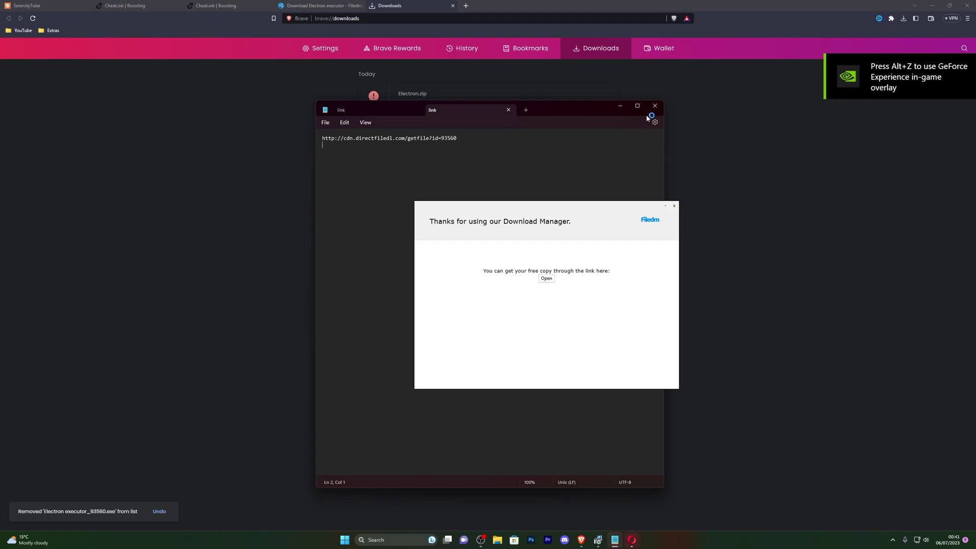
{"action": "key", "text": "super+d"}
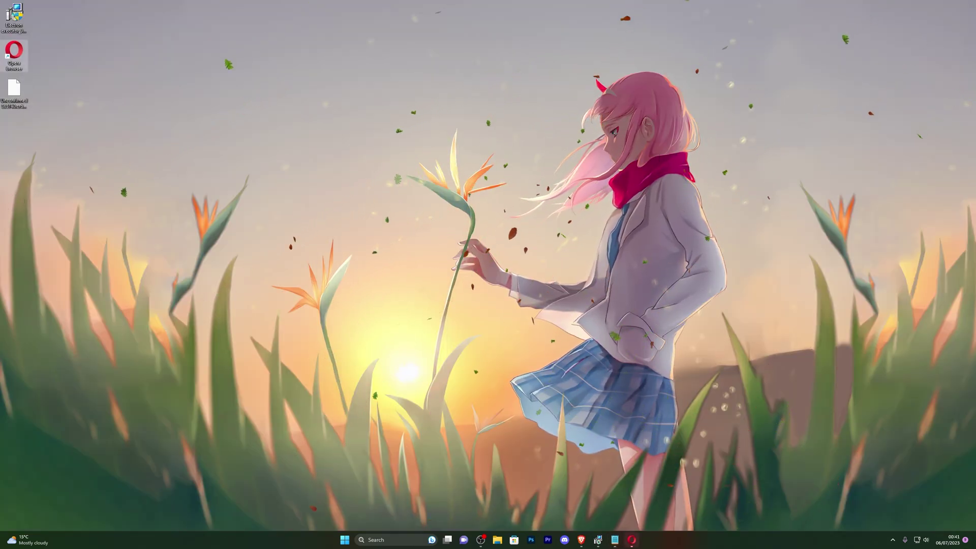
{"action": "left_click", "coordinate": [581, 540]}
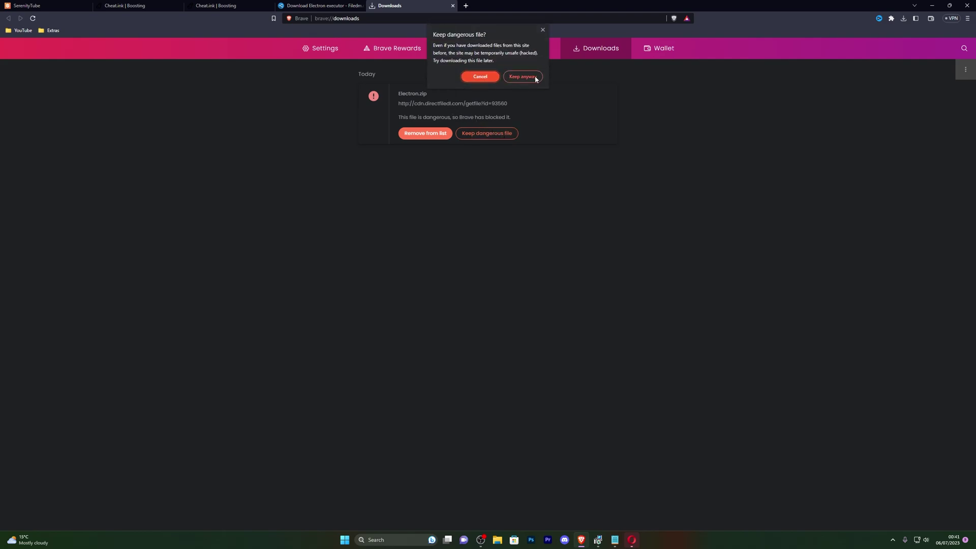
{"action": "left_click", "coordinate": [531, 77]}
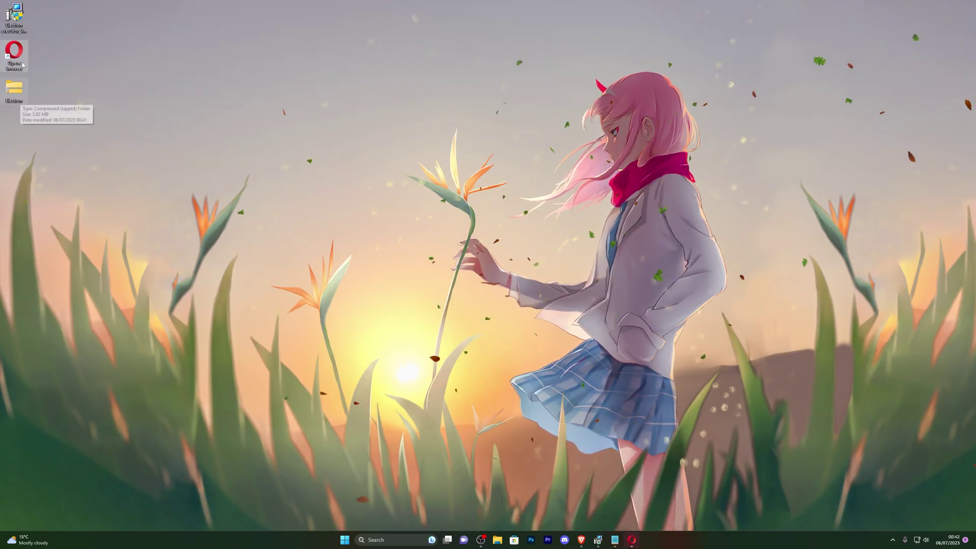
Delete the Electron executor installer and the Opera shortcut from the desktop, closing the running download manager and retrying the deletion
{"action": "right_click", "coordinate": [18, 16]}
{"action": "left_click", "coordinate": [88, 25]}
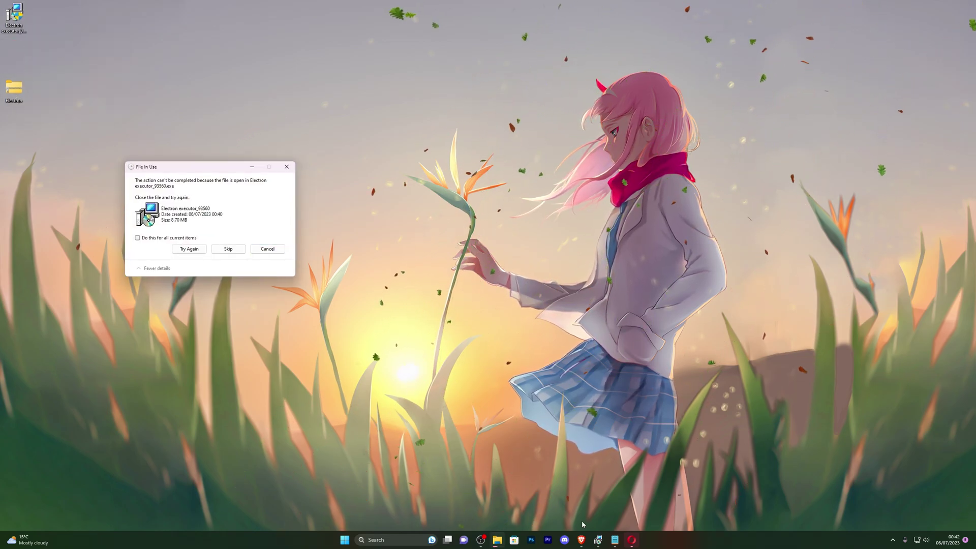
{"action": "right_click", "coordinate": [598, 540]}
{"action": "left_click", "coordinate": [569, 523]}
{"action": "left_click", "coordinate": [189, 248]}
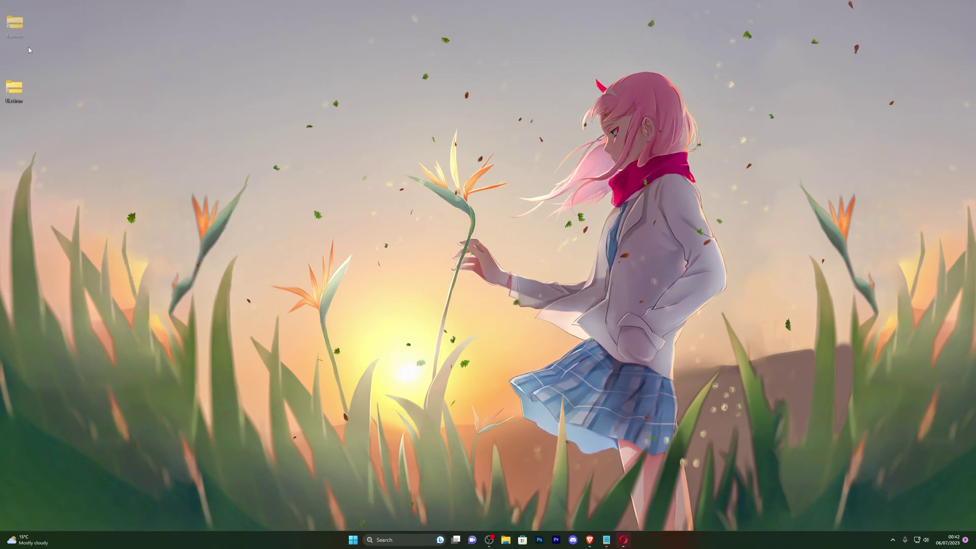
Extract the Electron ZIP archive into an Electron folder on the desktop
{"action": "right_click", "coordinate": [15, 18]}
{"action": "left_click", "coordinate": [54, 17]}
{"action": "right_click", "coordinate": [19, 19]}
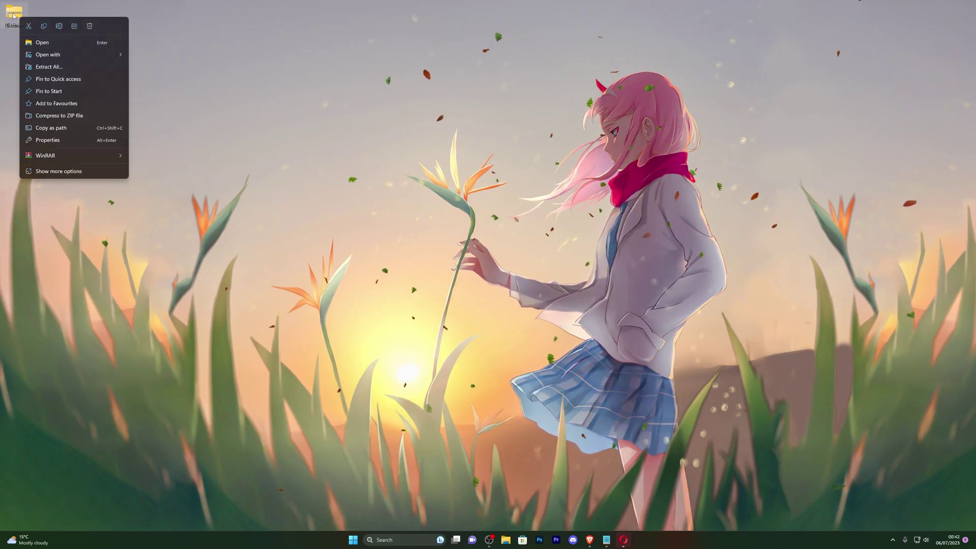
{"action": "left_click", "coordinate": [47, 66]}
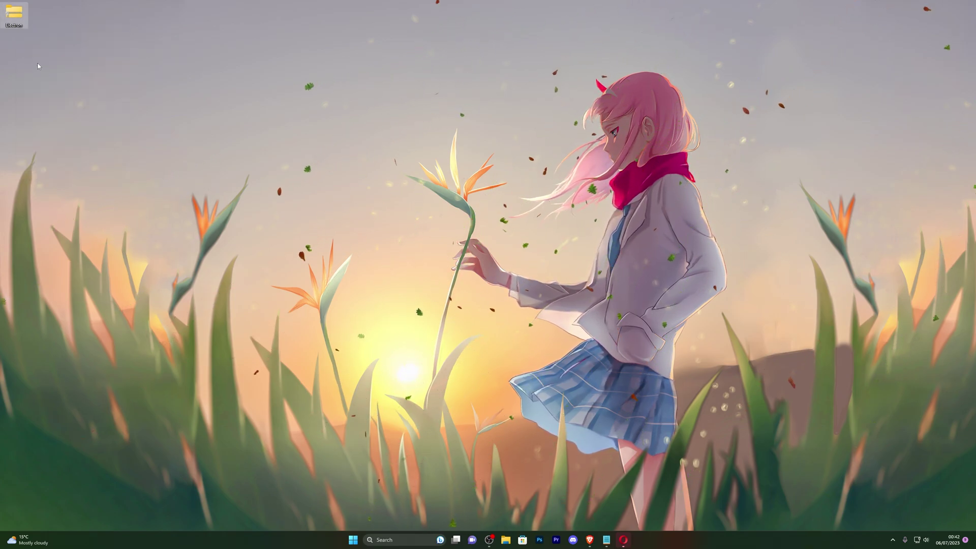
{"action": "key", "text": "Return"}
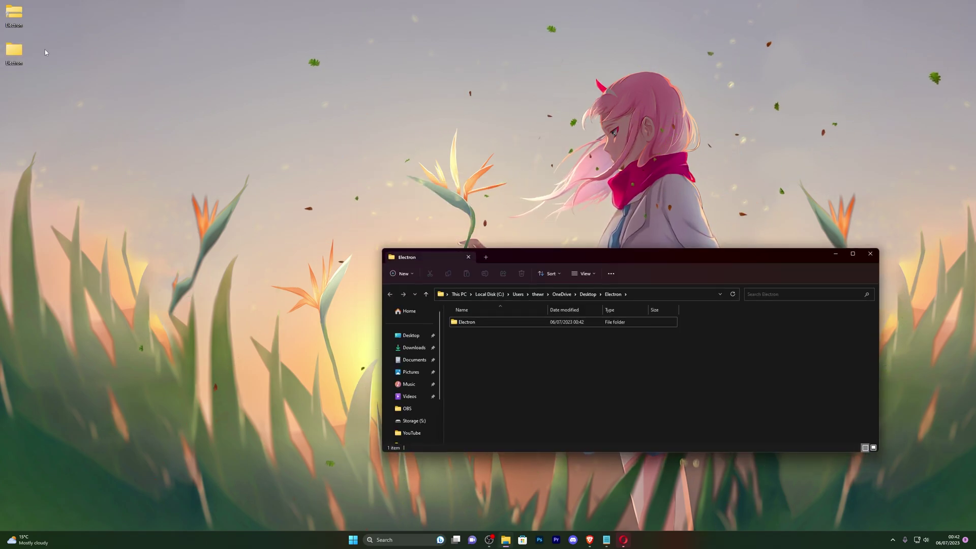
Close the extracted folder's window and delete the Electron ZIP archive from the desktop
{"action": "left_click", "coordinate": [871, 253]}
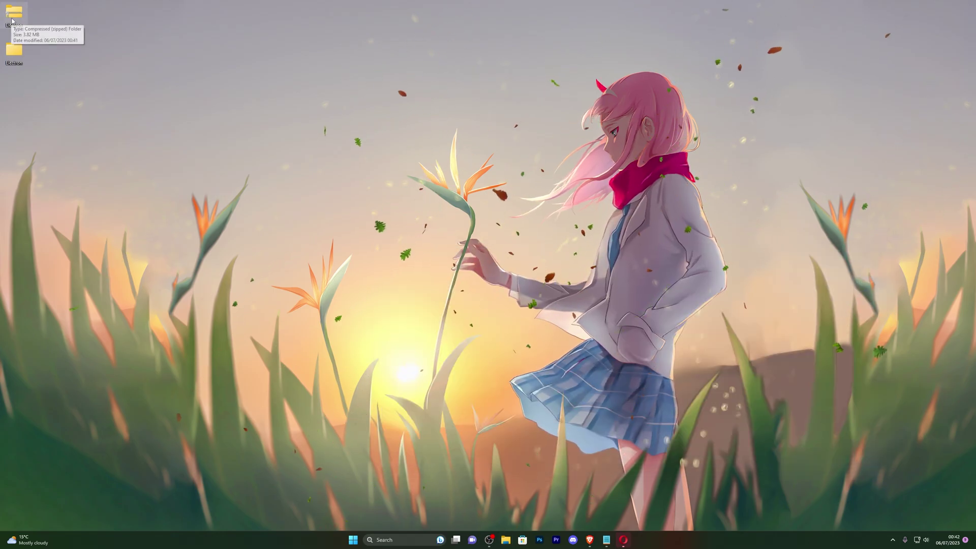
{"action": "right_click", "coordinate": [14, 15]}
{"action": "left_click", "coordinate": [83, 24]}
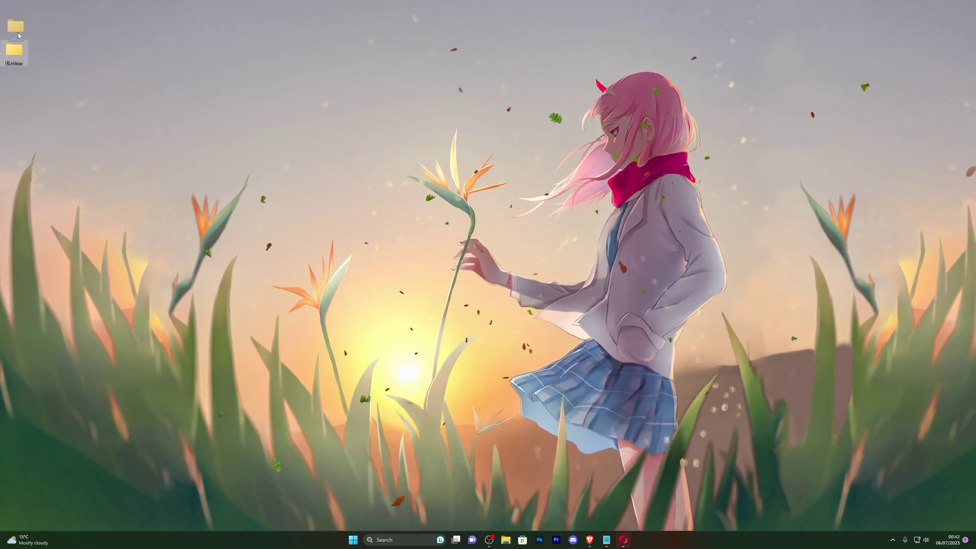
Open the Microsoft Defender exclusions list from the virus and threat protection settings in Windows Security
{"action": "key", "text": "super"}
{"action": "type", "text": "virus"}
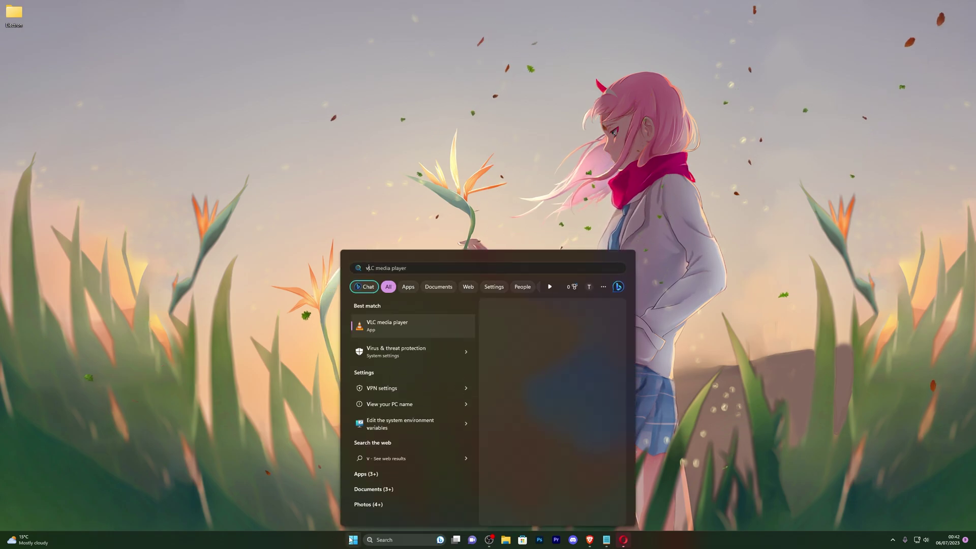
{"action": "left_click", "coordinate": [396, 323]}
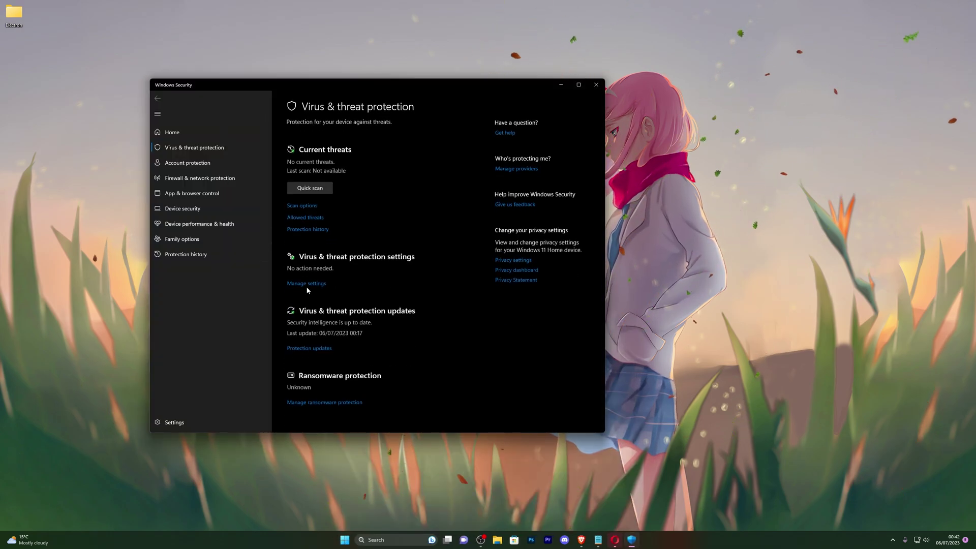
{"action": "left_click", "coordinate": [307, 283]}
{"action": "scroll", "coordinate": [310, 388], "scroll_direction": "down", "scroll_amount": 5}
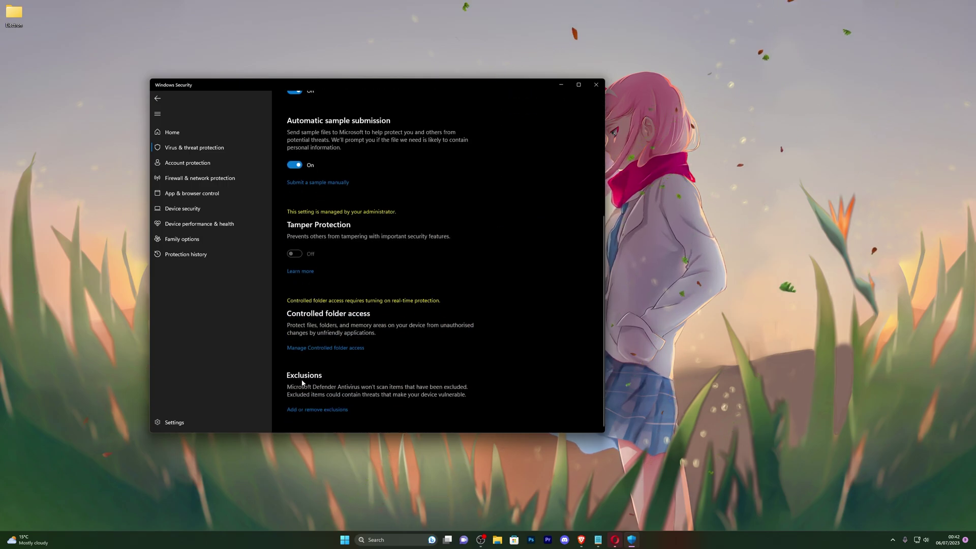
{"action": "left_click", "coordinate": [297, 411]}
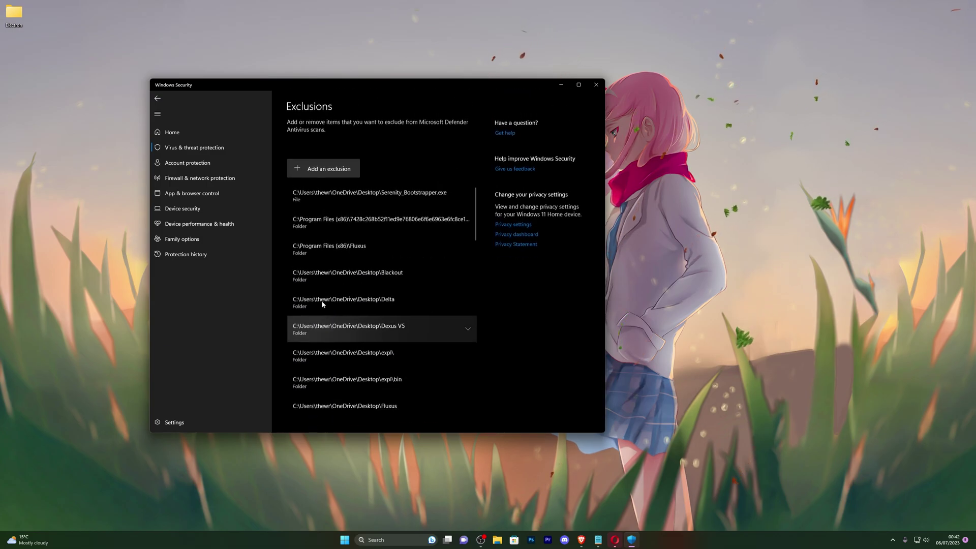
Choose the desktop's outer Electron folder as a new folder exclusion and close Windows Security
{"action": "left_click", "coordinate": [324, 172]}
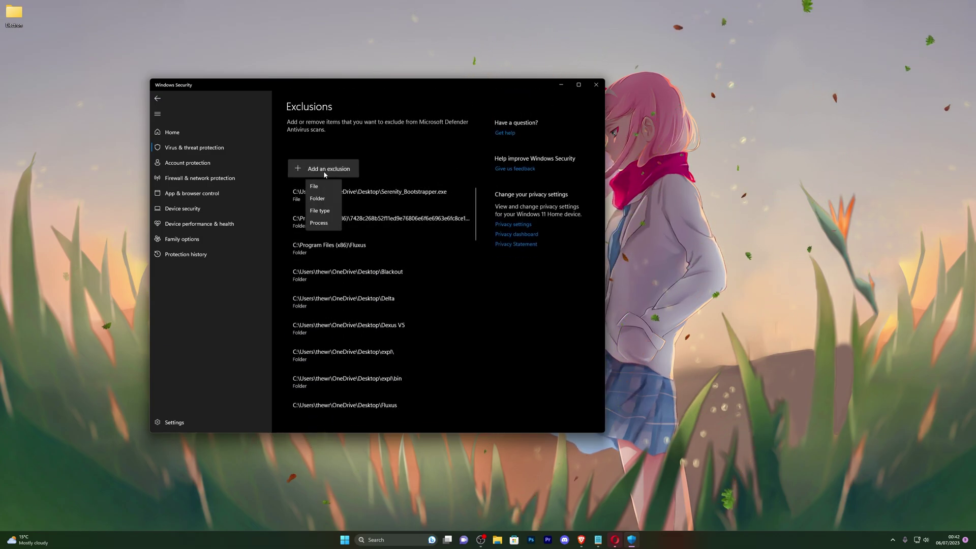
{"action": "left_click", "coordinate": [318, 198]}
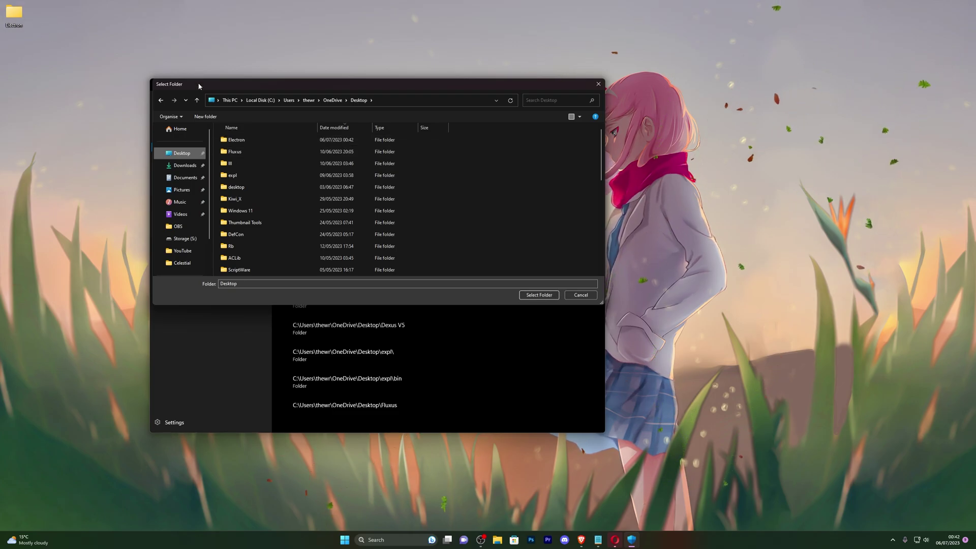
{"action": "left_click", "coordinate": [242, 140]}
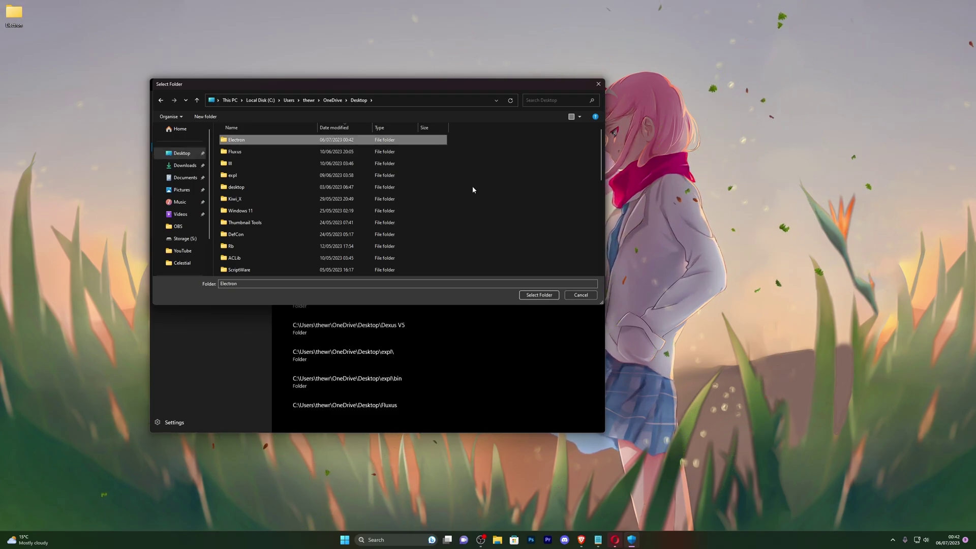
{"action": "double_click", "coordinate": [385, 140]}
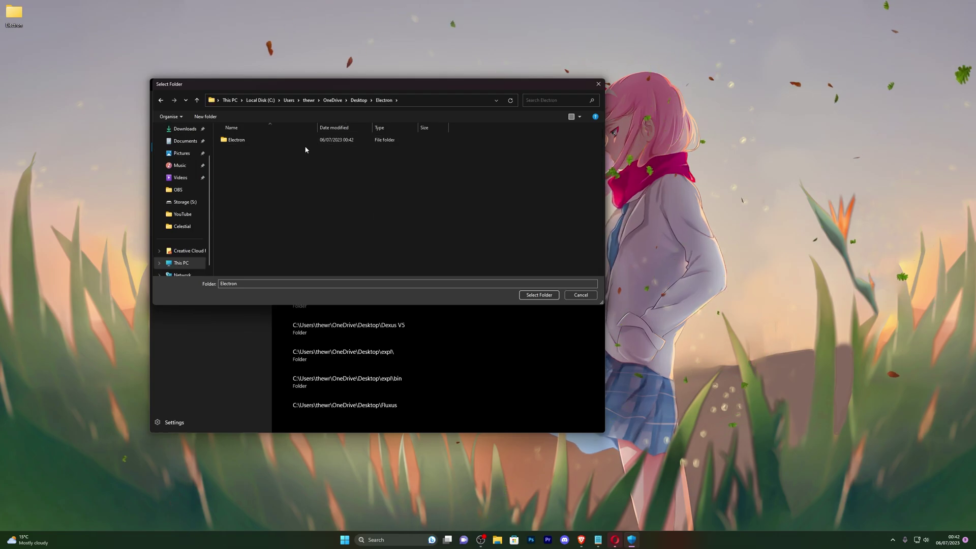
{"action": "left_click", "coordinate": [161, 100]}
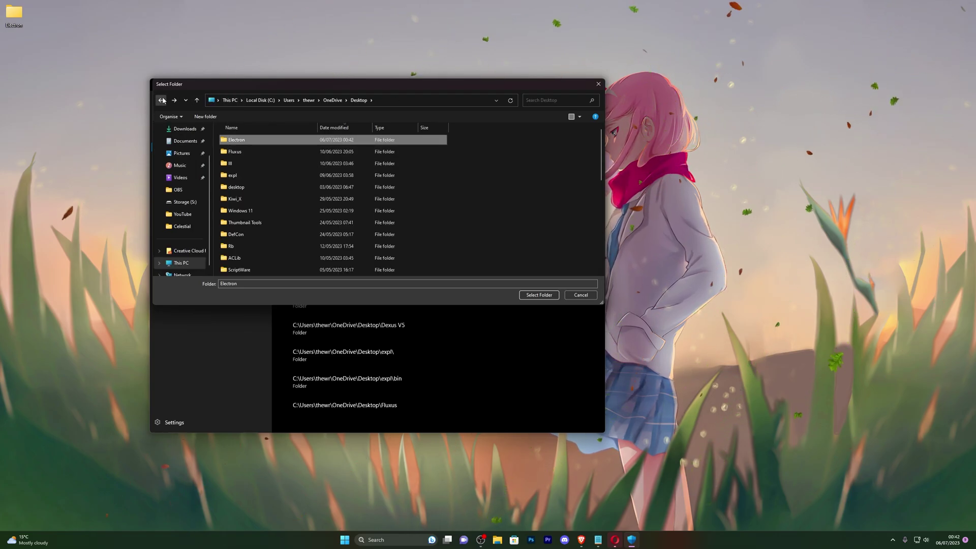
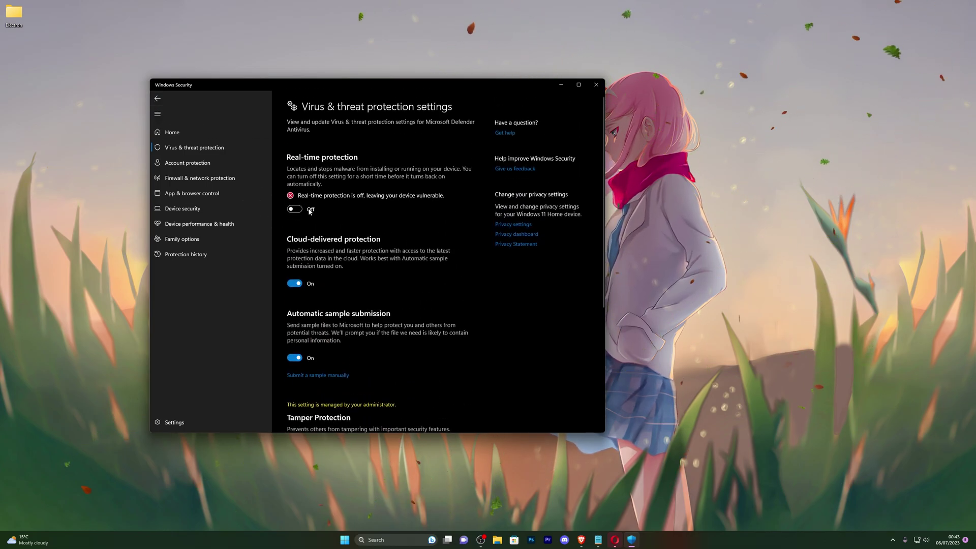
{"action": "left_click", "coordinate": [596, 87]}
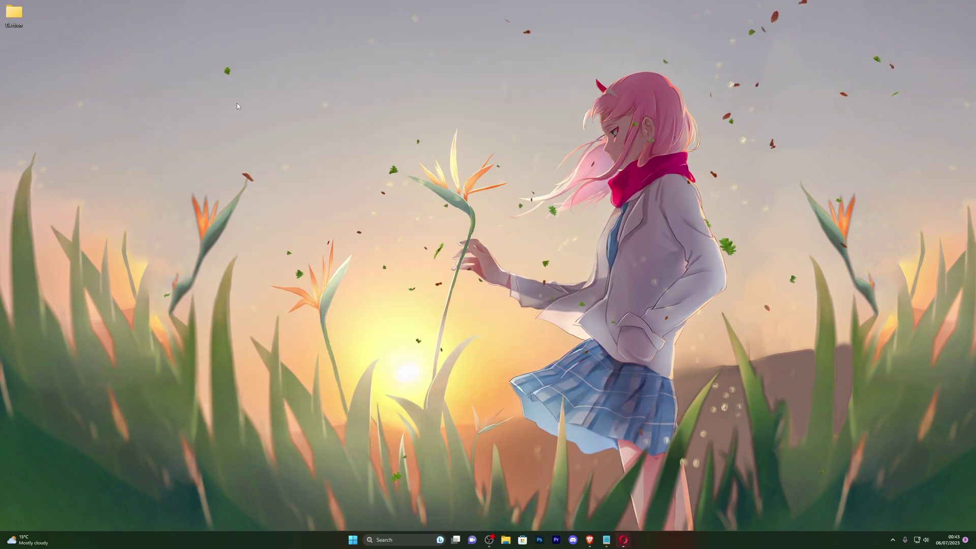
Run Electron.exe from the inner Electron folder on the desktop and let it past the SmartScreen block
{"action": "double_click", "coordinate": [22, 16]}
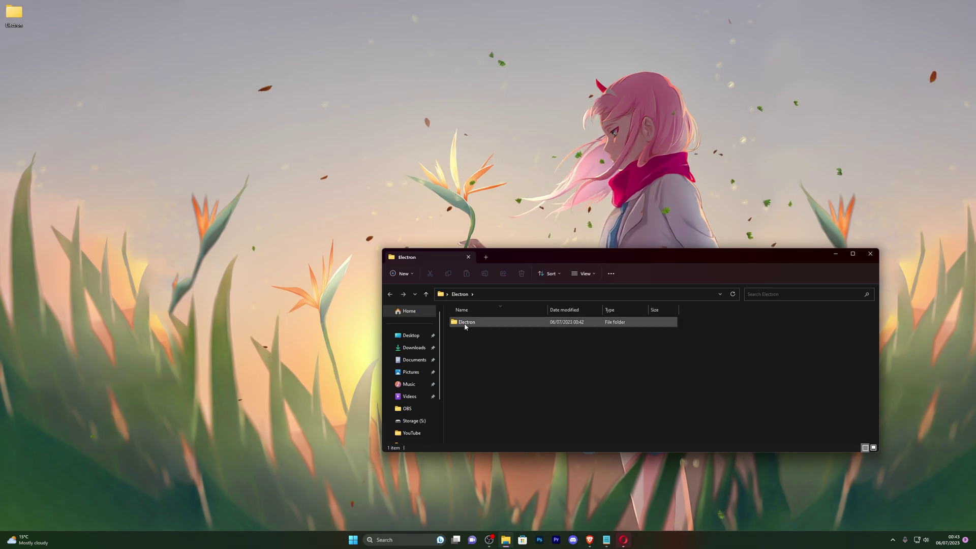
{"action": "double_click", "coordinate": [473, 323]}
{"action": "double_click", "coordinate": [480, 323]}
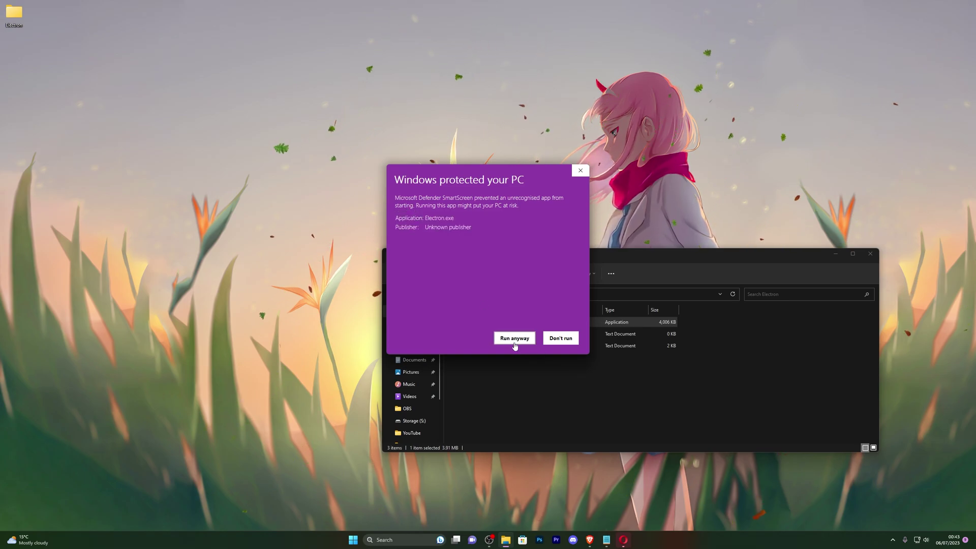
{"action": "left_click", "coordinate": [513, 343]}
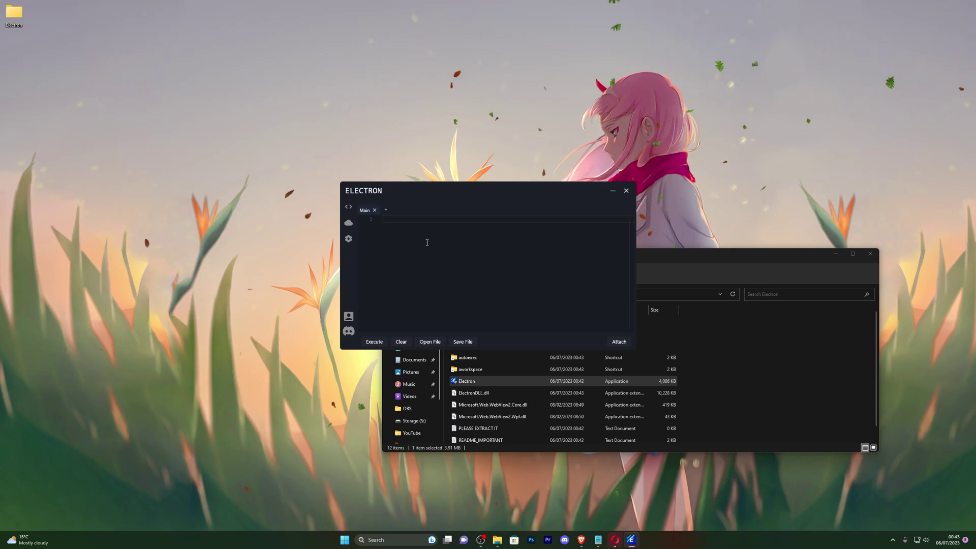
Open the Microsoft Store and move the Electron window out of its way
{"action": "left_click_drag", "start_coordinate": [450, 192], "coordinate": [540, 143]}
{"action": "left_click", "coordinate": [515, 540]}
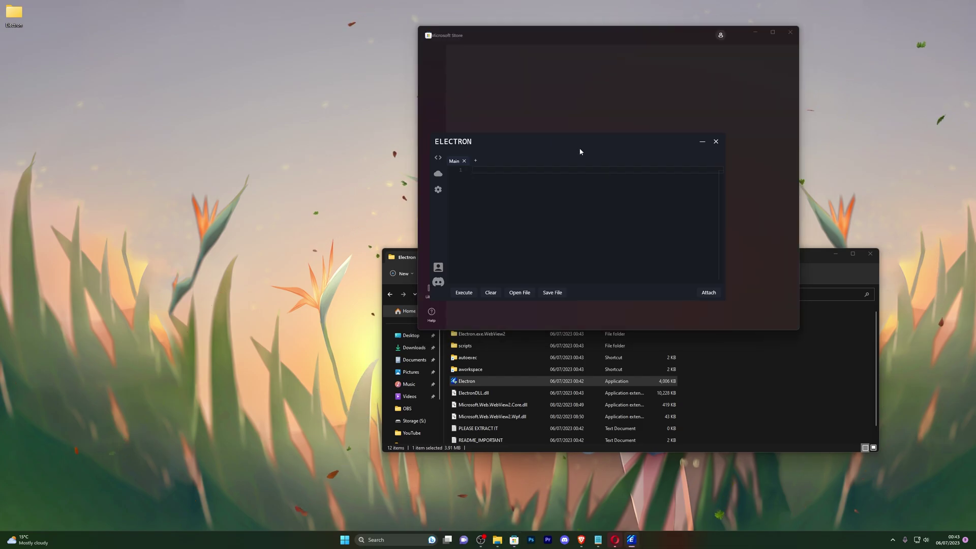
{"action": "left_click_drag", "start_coordinate": [573, 146], "coordinate": [639, 284]}
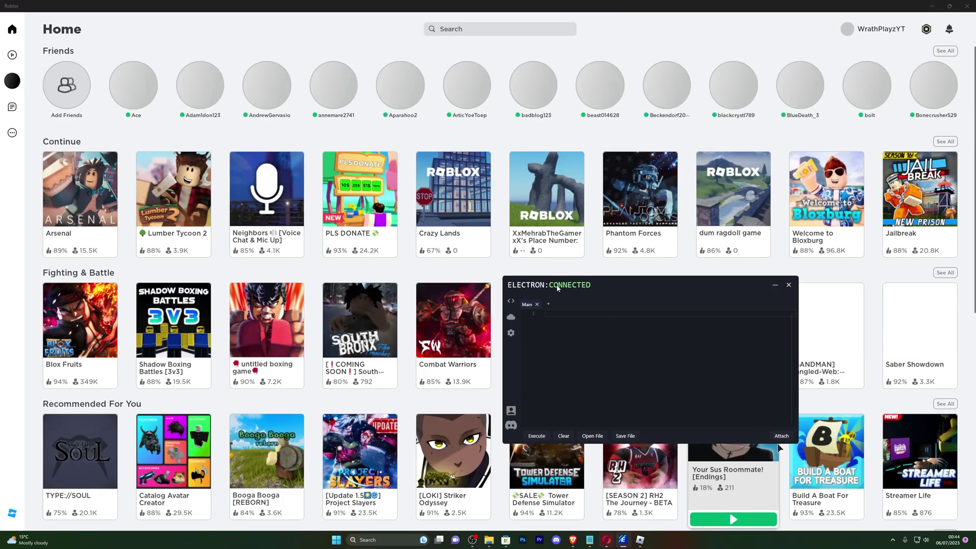
Move the Electron window over the Roblox home page and launch the Arsenal game
{"action": "left_click_drag", "start_coordinate": [612, 285], "coordinate": [553, 255]}
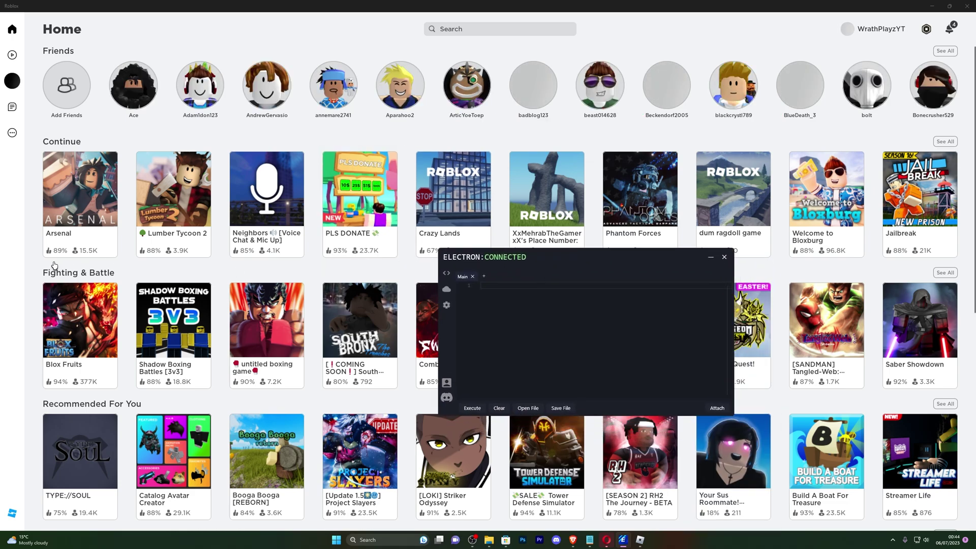
{"action": "left_click", "coordinate": [80, 257]}
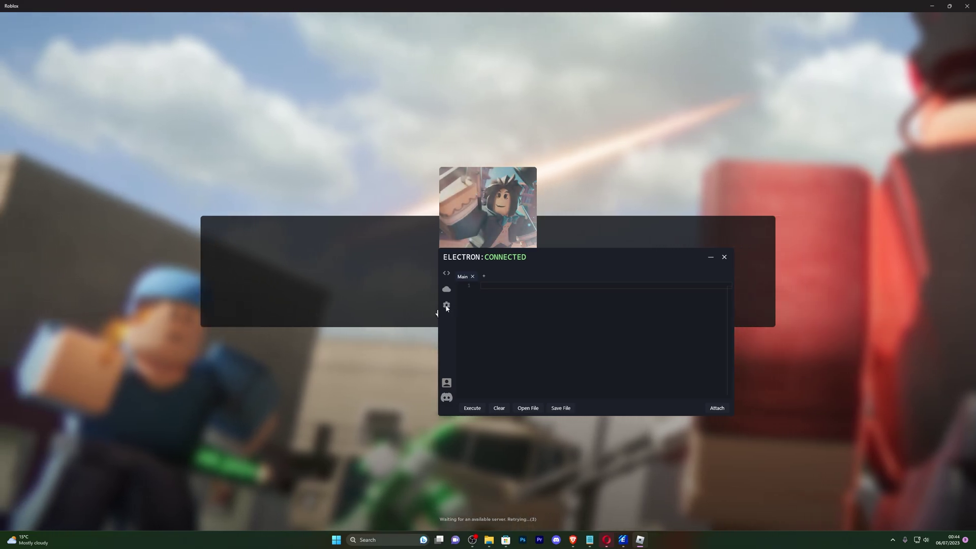
Enable FPS Unlocker in Electron's general settings
{"action": "left_click", "coordinate": [446, 304]}
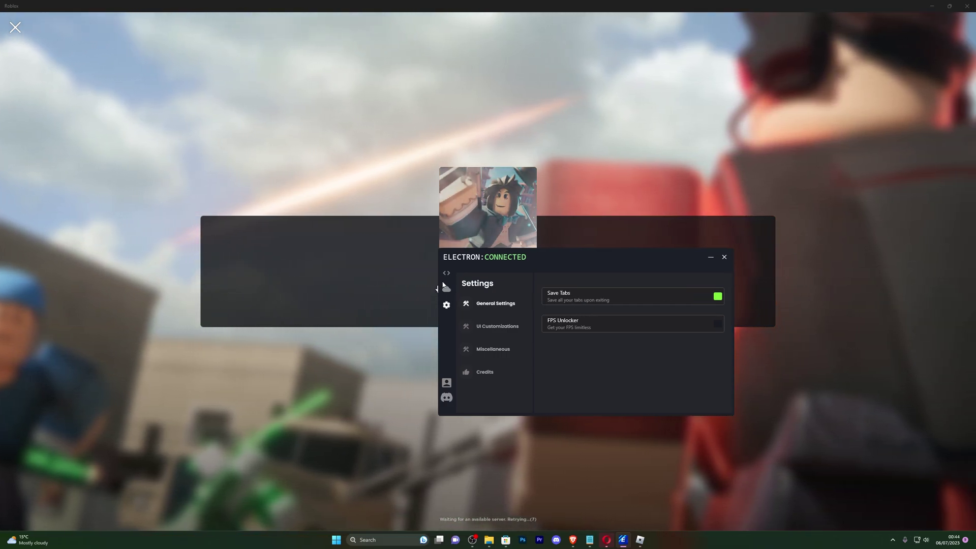
{"action": "left_click", "coordinate": [447, 273]}
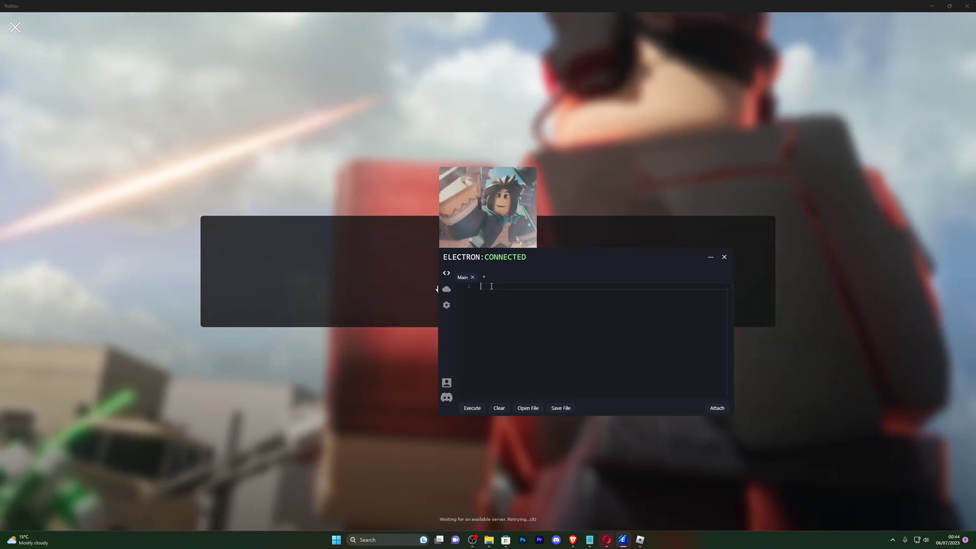
{"action": "left_click", "coordinate": [447, 305]}
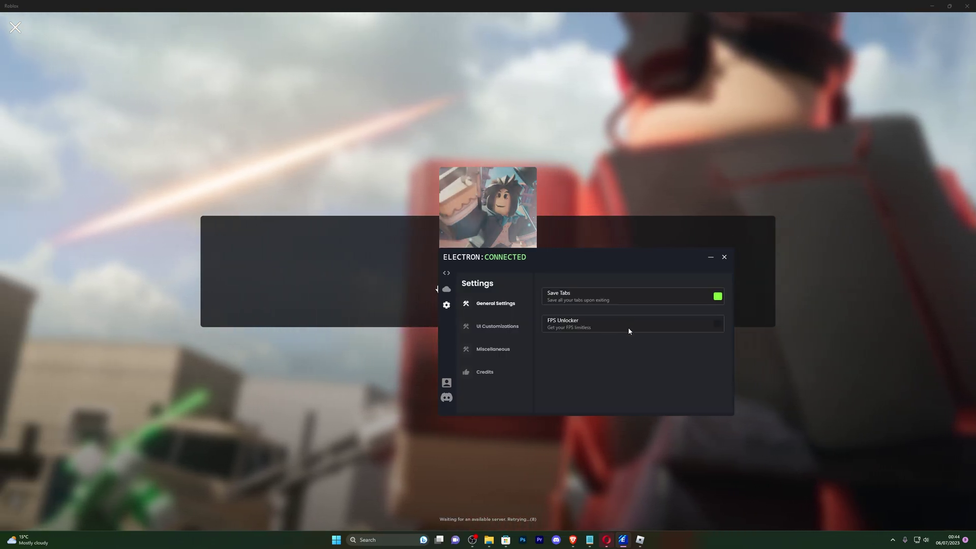
{"action": "left_click", "coordinate": [718, 324]}
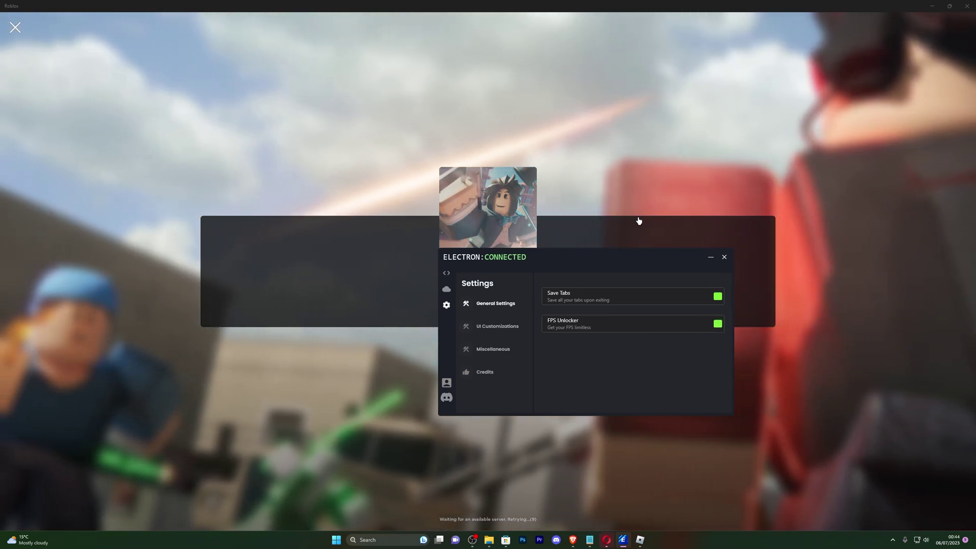
Try the Transparent and Fade options in Electron's UI customizations, switching each one off again
{"action": "left_click", "coordinate": [480, 325]}
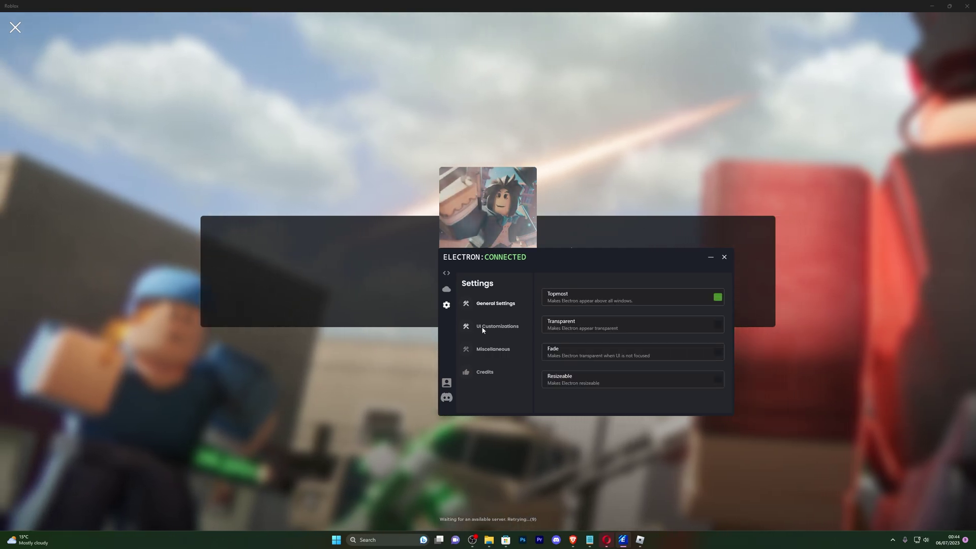
{"action": "left_click", "coordinate": [496, 306]}
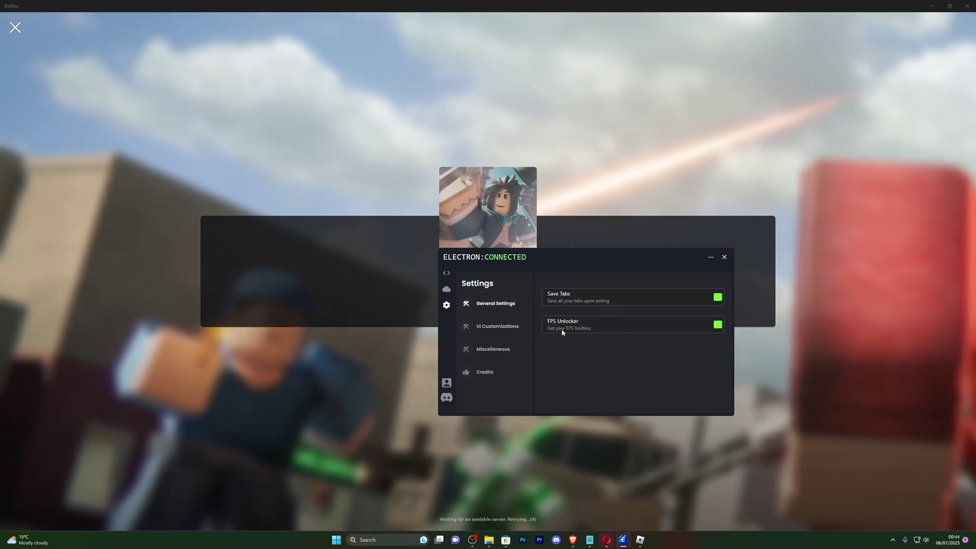
{"action": "left_click", "coordinate": [498, 328]}
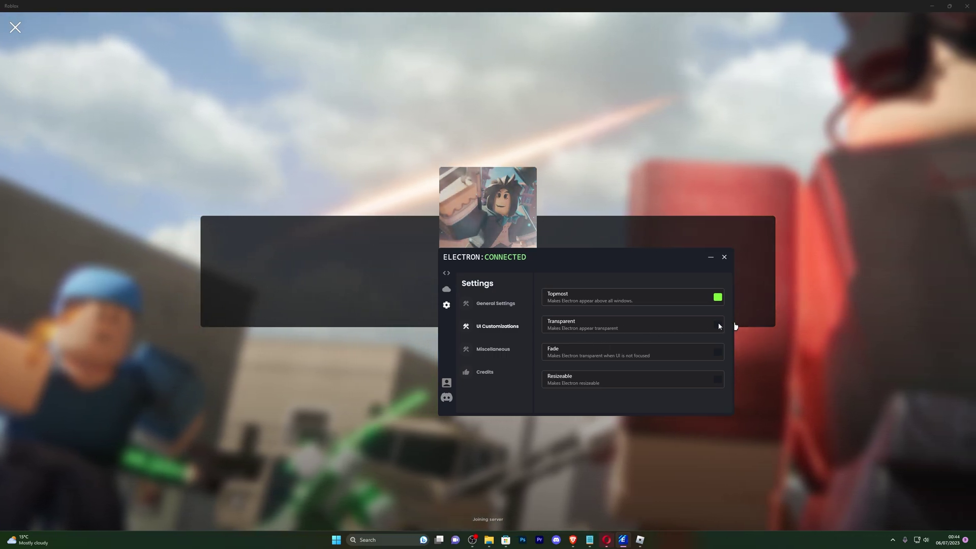
{"action": "left_click", "coordinate": [717, 325]}
{"action": "left_click_drag", "start_coordinate": [650, 254], "coordinate": [533, 165]}
{"action": "left_click", "coordinate": [600, 235]}
{"action": "left_click", "coordinate": [600, 261]}
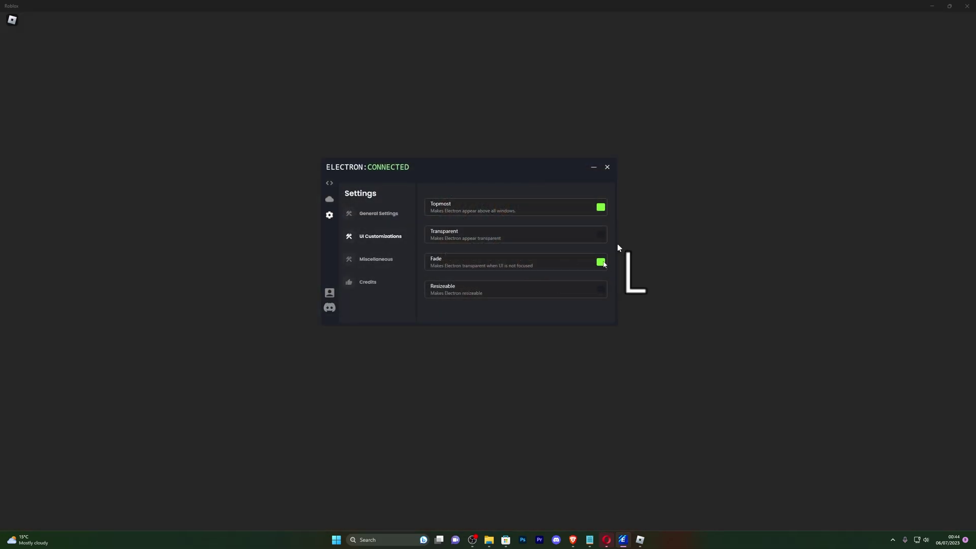
{"action": "left_click", "coordinate": [600, 261]}
Enable Resizeable for the Electron window and look through the Miscellaneous and Credits settings
{"action": "left_click", "coordinate": [601, 290]}
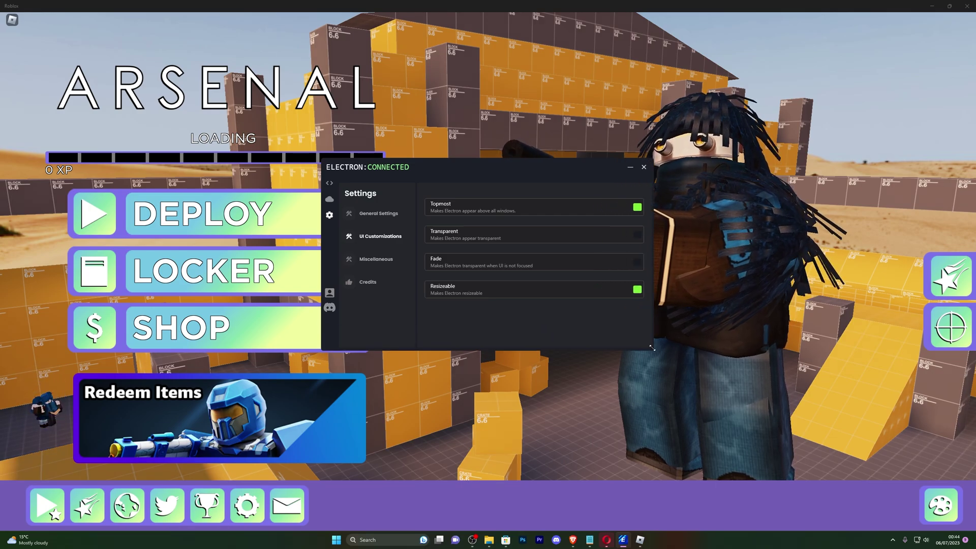
{"action": "left_click", "coordinate": [362, 260]}
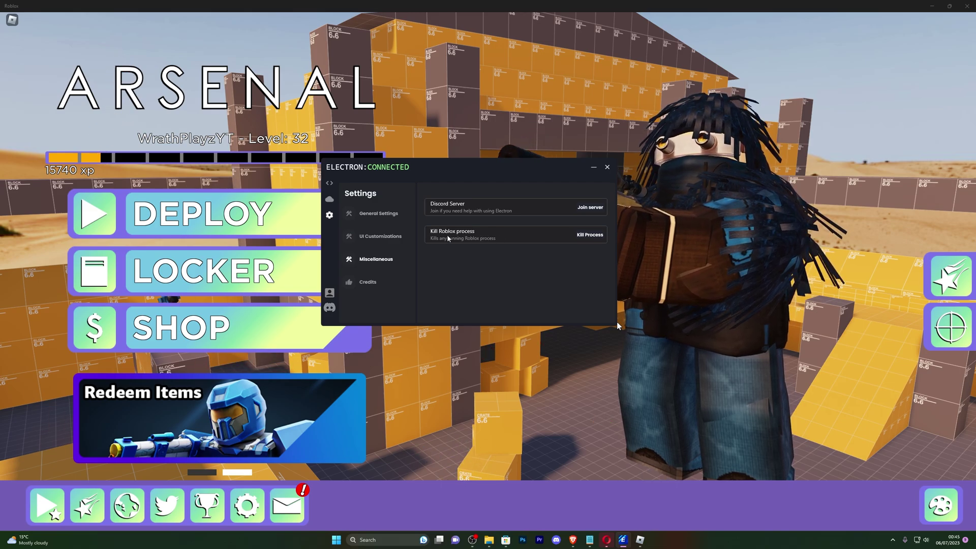
{"action": "left_click", "coordinate": [365, 282]}
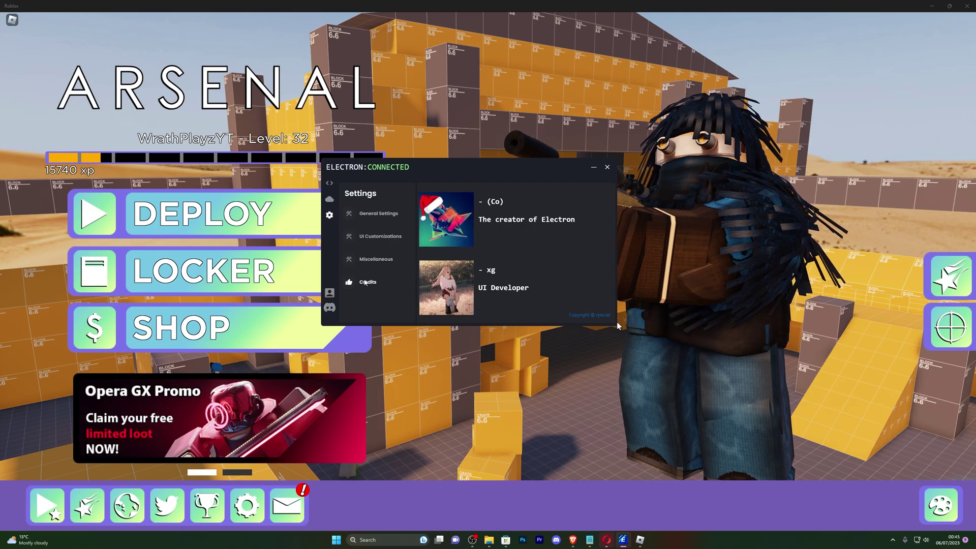
Copy the Arsenal NIGHT HUB loadstring script from Notepad into Electron's Main tab and move the executor window clear of the game menu
{"action": "left_click", "coordinate": [590, 540]}
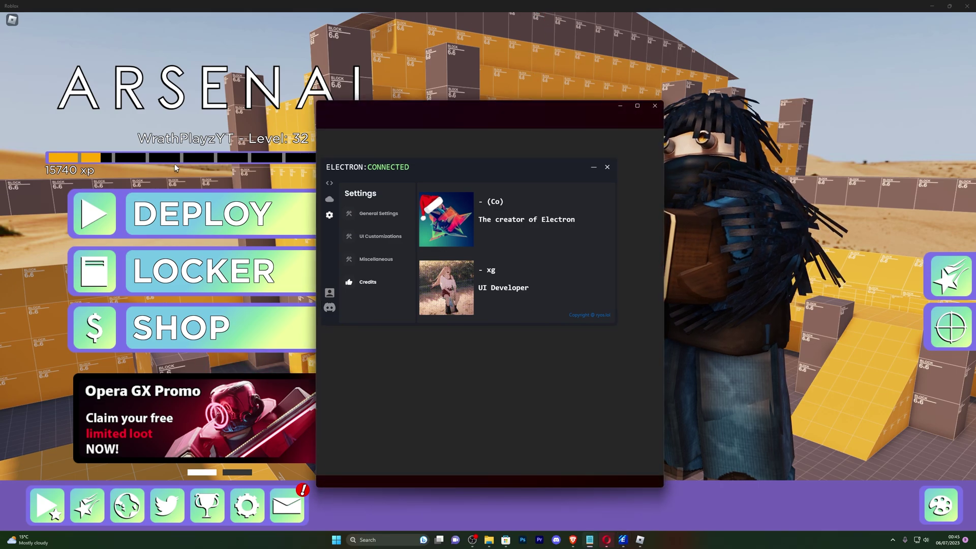
{"action": "key", "text": "ctrl+a"}
{"action": "left_click", "coordinate": [329, 183]}
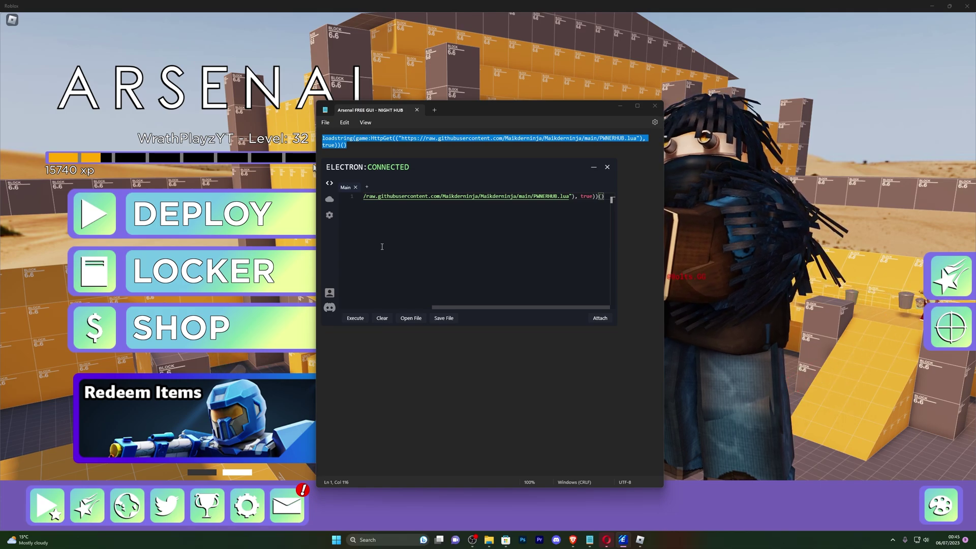
{"action": "left_click", "coordinate": [617, 257]}
{"action": "left_click_drag", "start_coordinate": [526, 167], "coordinate": [859, 92]}
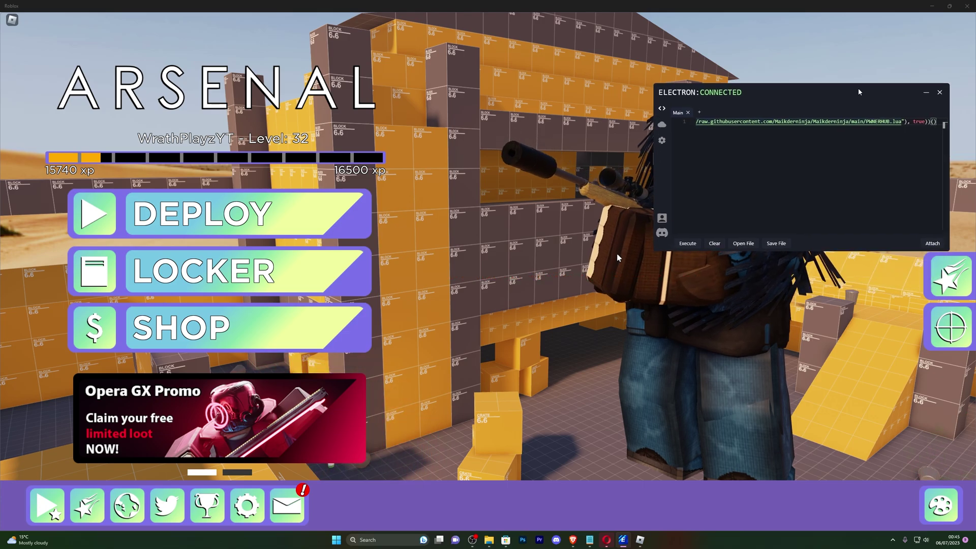